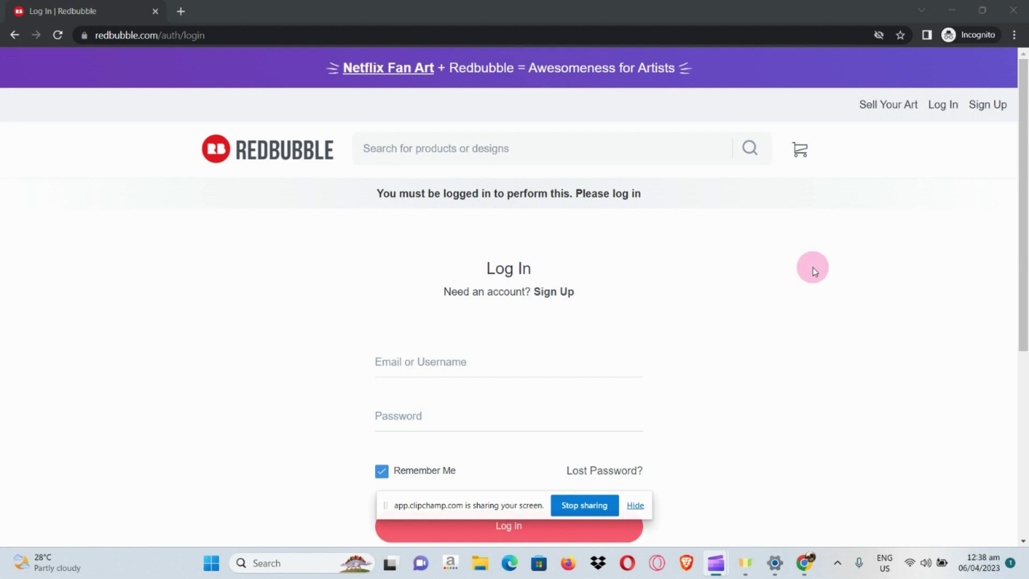
Open the Sign Up form and choose the Artist signup card
scroll(814, 271, "down", 1)
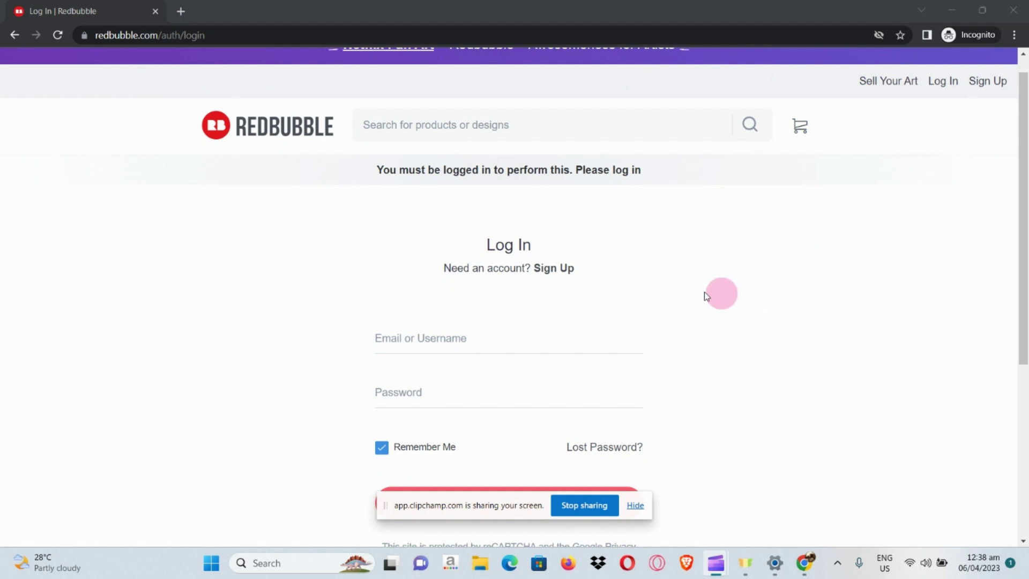
scroll(683, 285, "down", 1)
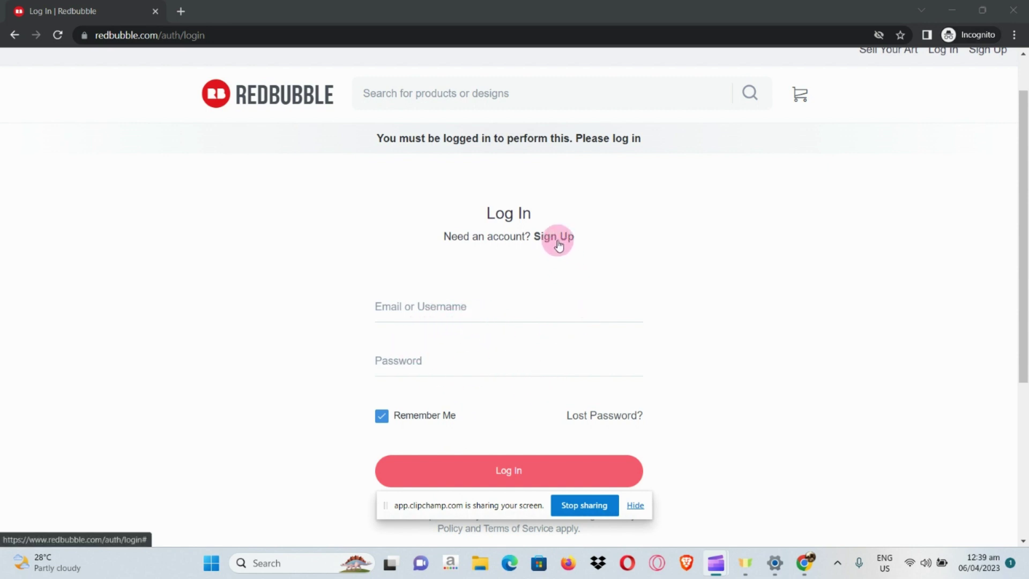
scroll(558, 245, "up", 5)
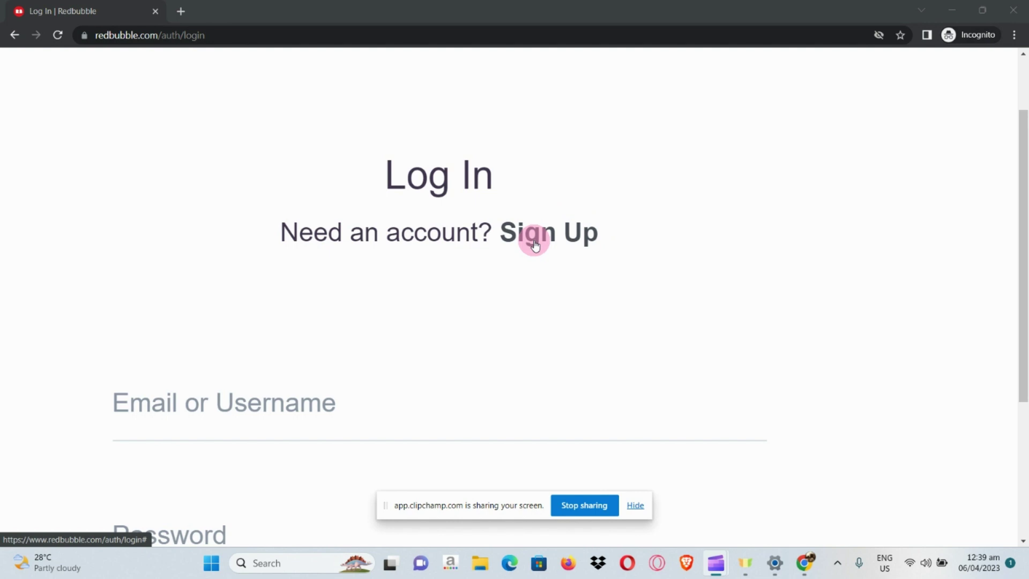
left_click(535, 244)
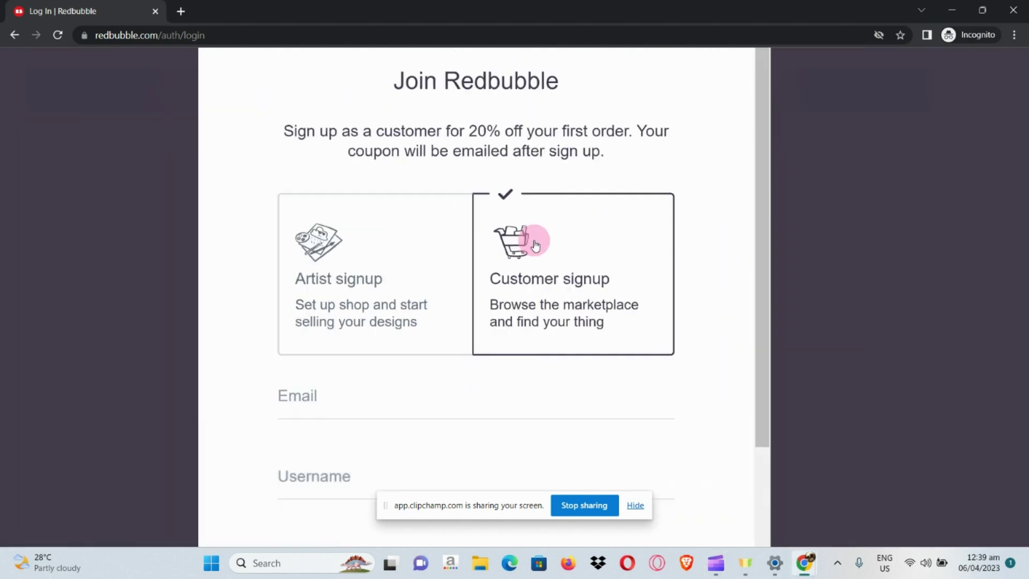
scroll(535, 244, "down", 5)
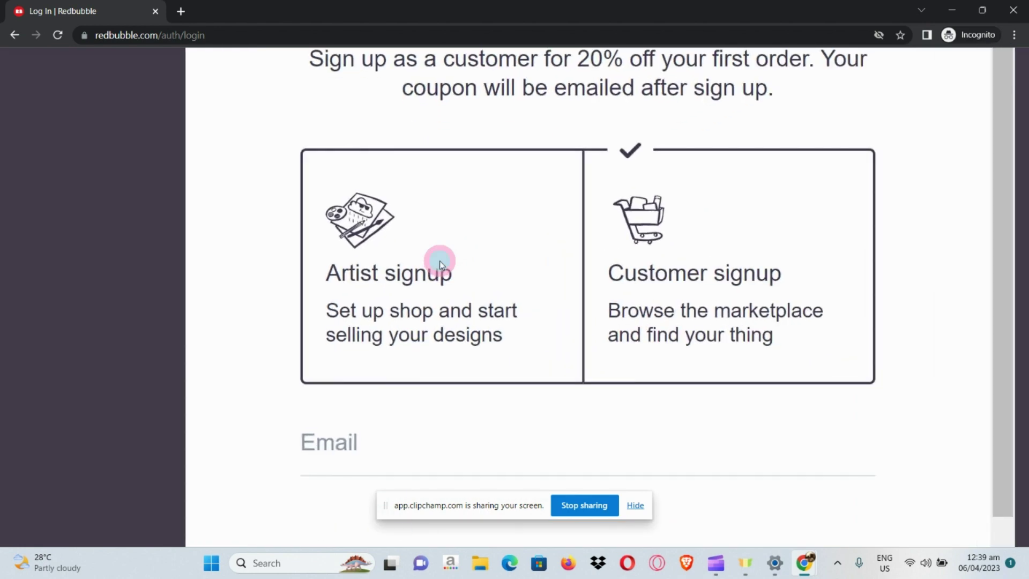
left_click(440, 265)
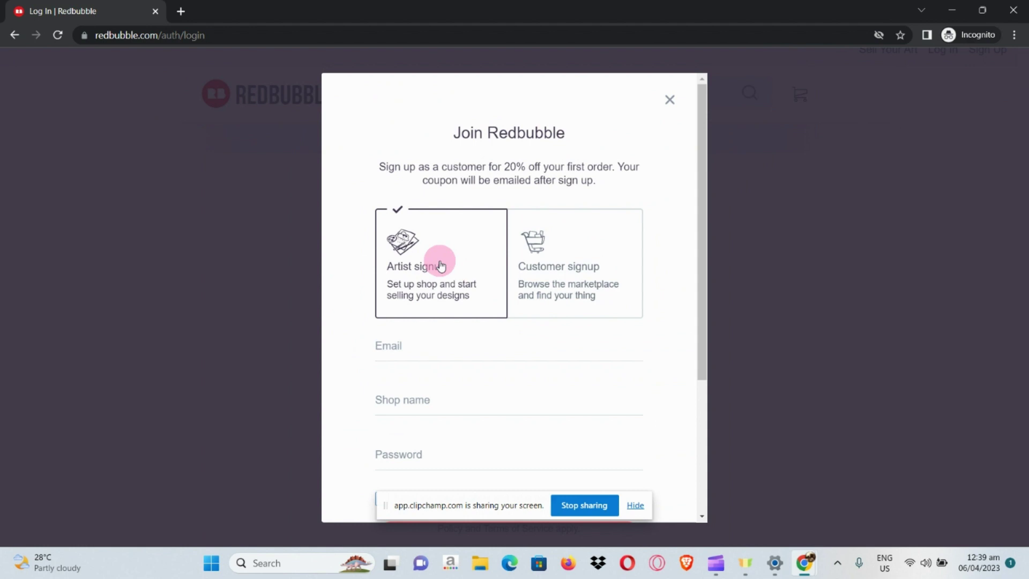
scroll(417, 358, "down", 1)
Enter the account email, shop name 'Tsukihoshi' and a password in the artist signup form
left_click(442, 299)
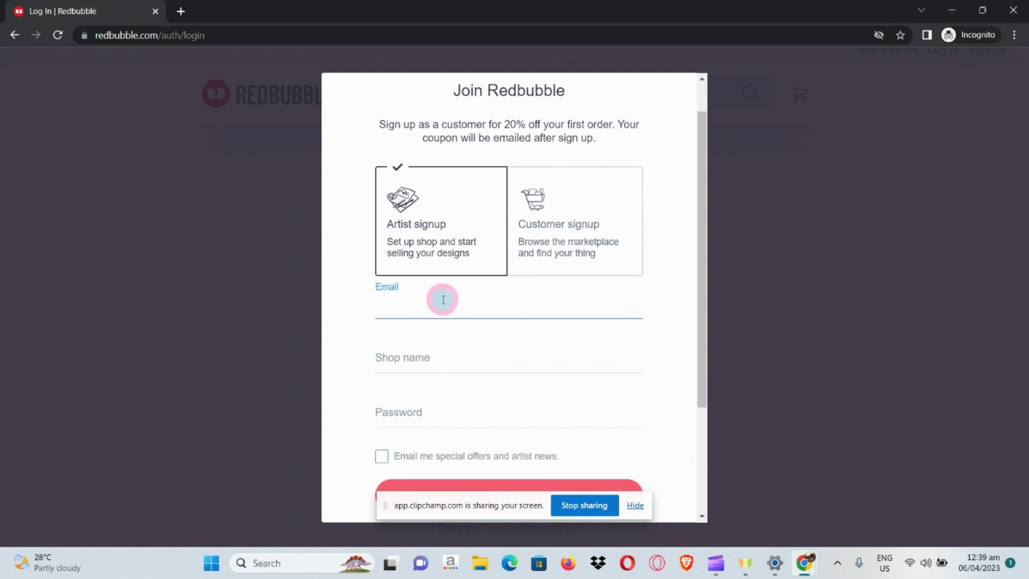
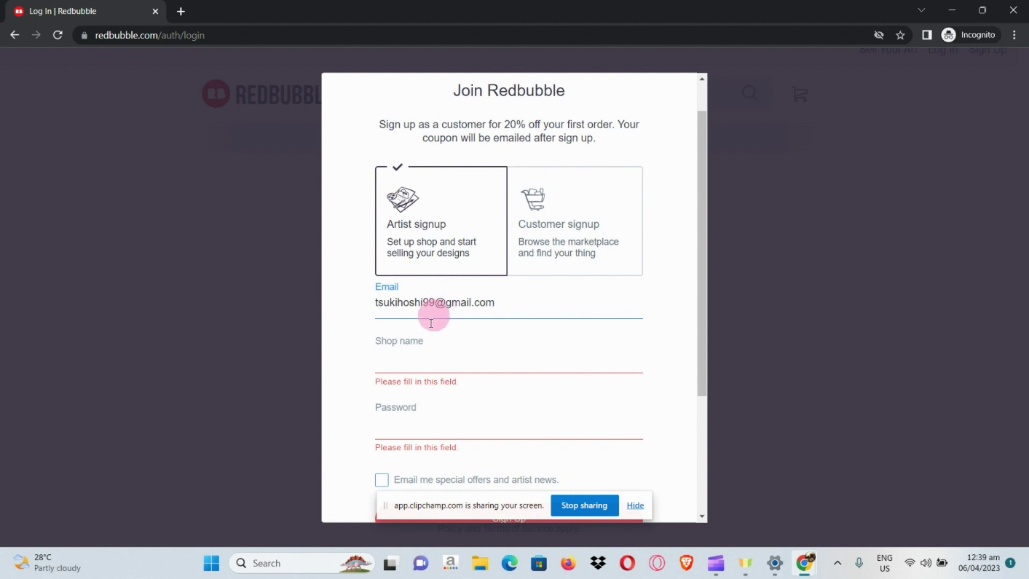
left_click(418, 353)
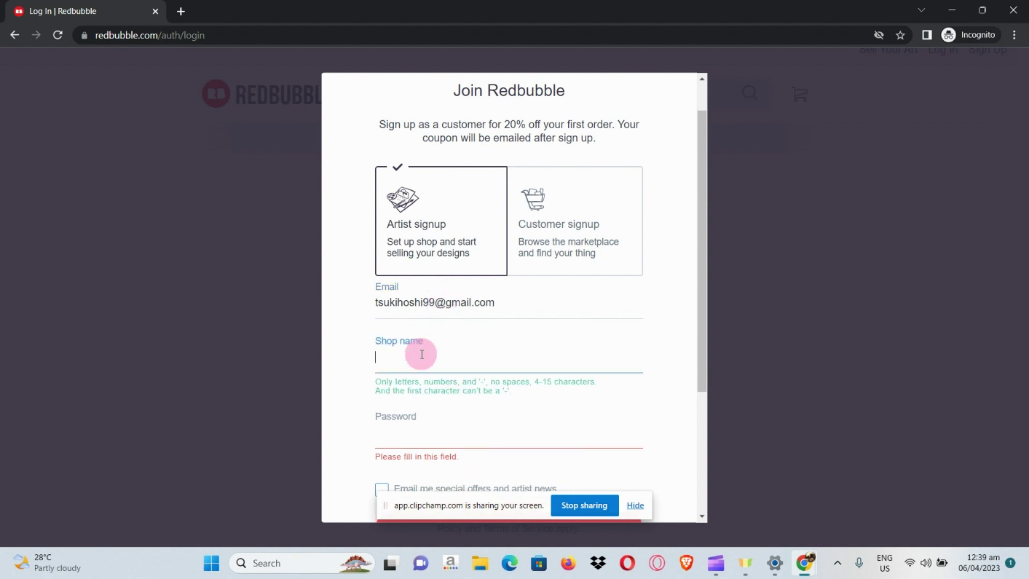
type("Tsukihoshi")
left_click(444, 419)
type("•••••••••")
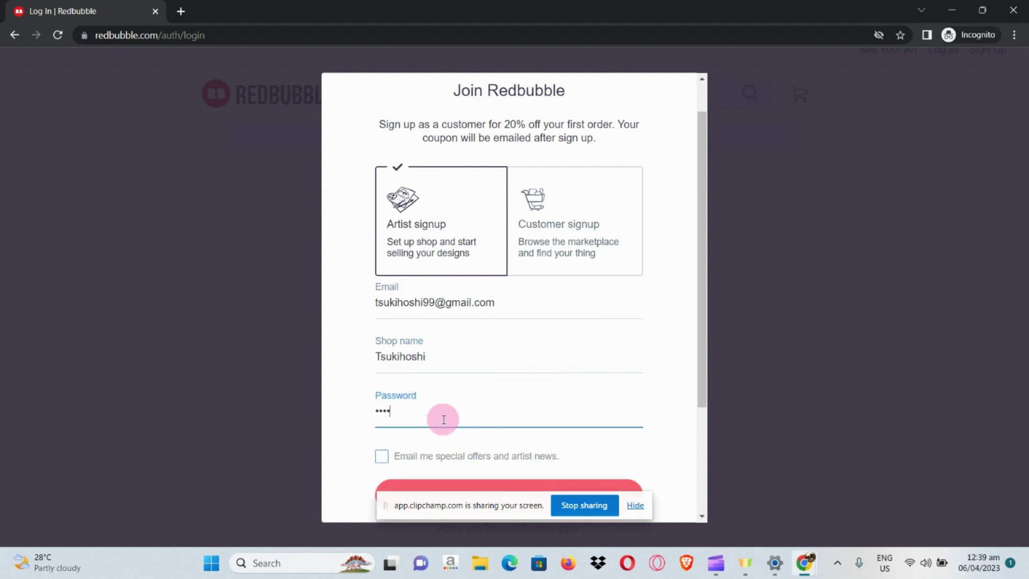
scroll(444, 419, "down", 2)
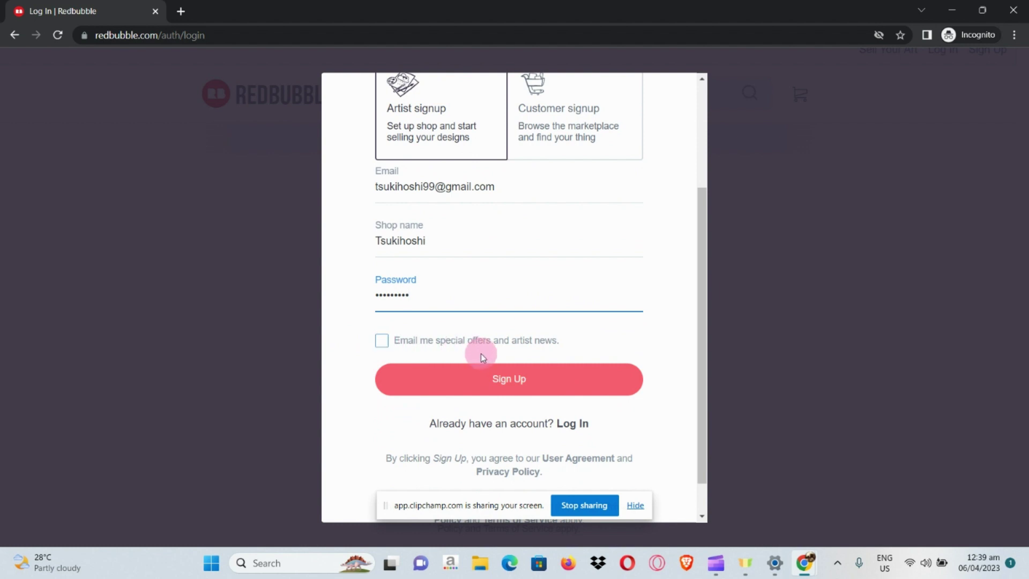
Submit the artist signup form and dismiss the membership popup on the dashboard
left_click(558, 393)
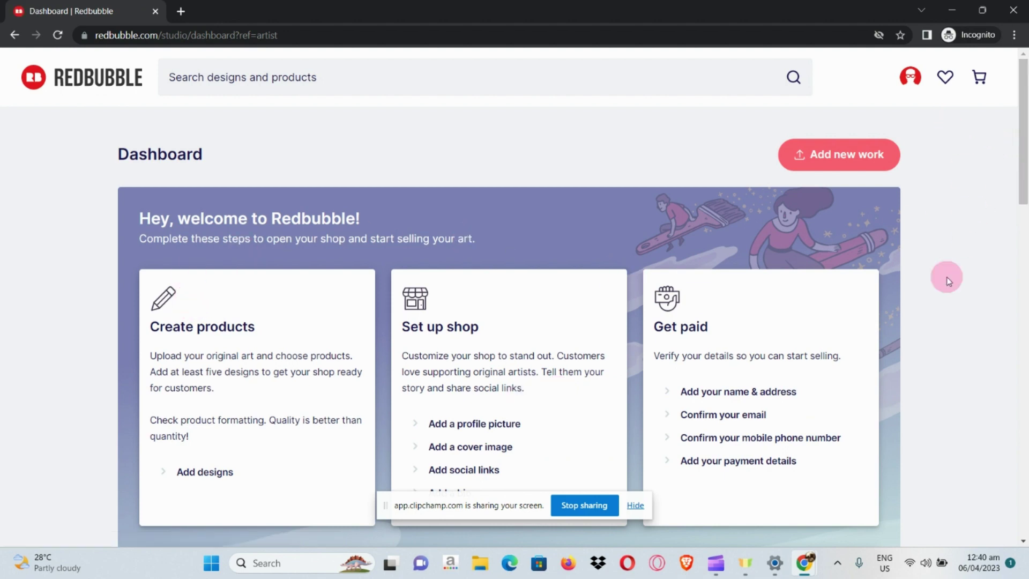
scroll(445, 295, "down", 2)
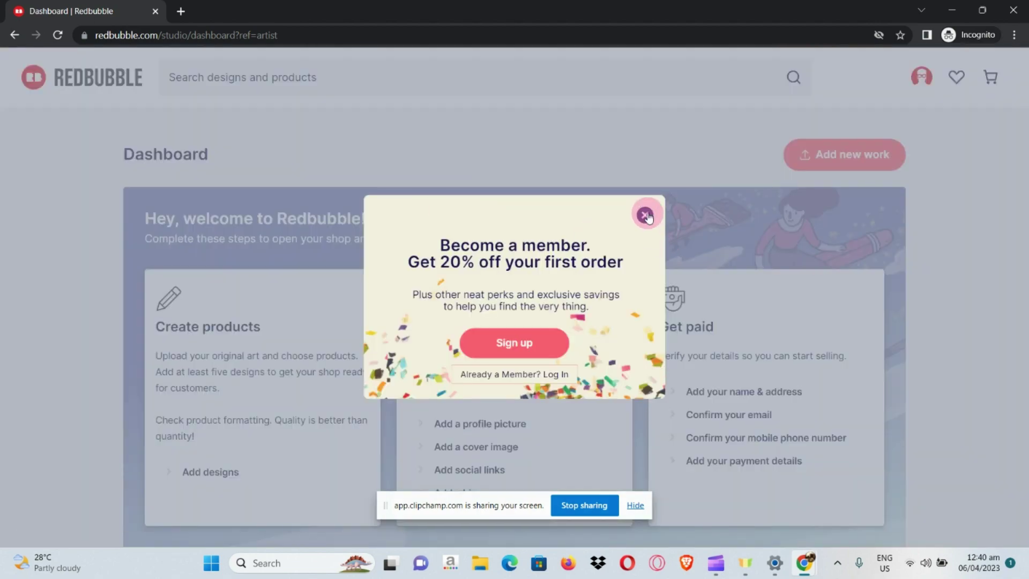
left_click(647, 215)
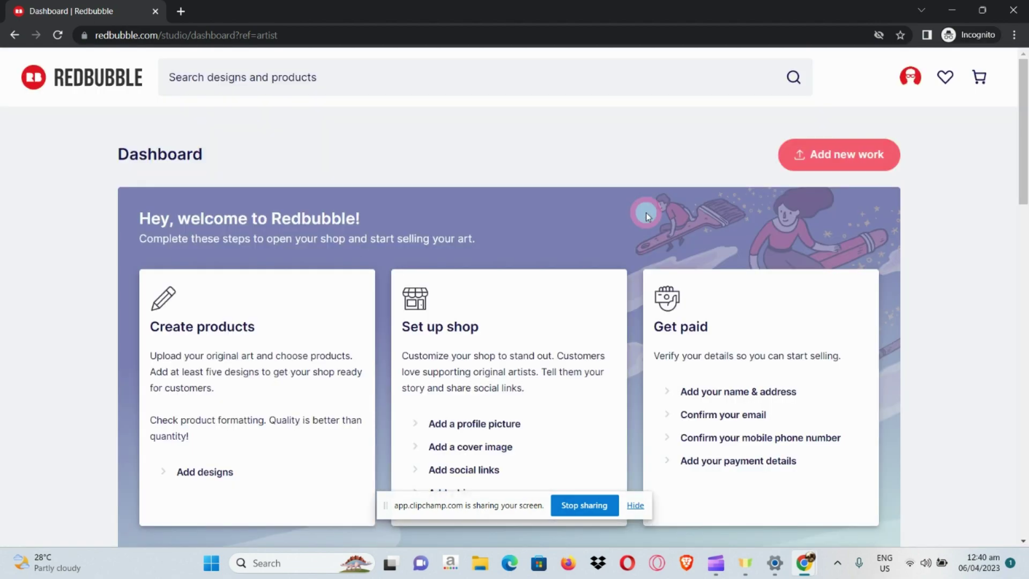
scroll(238, 349, "up", 5)
Scroll through the dashboard's shop setup steps and new-seller tips
scroll(238, 348, "down", 3)
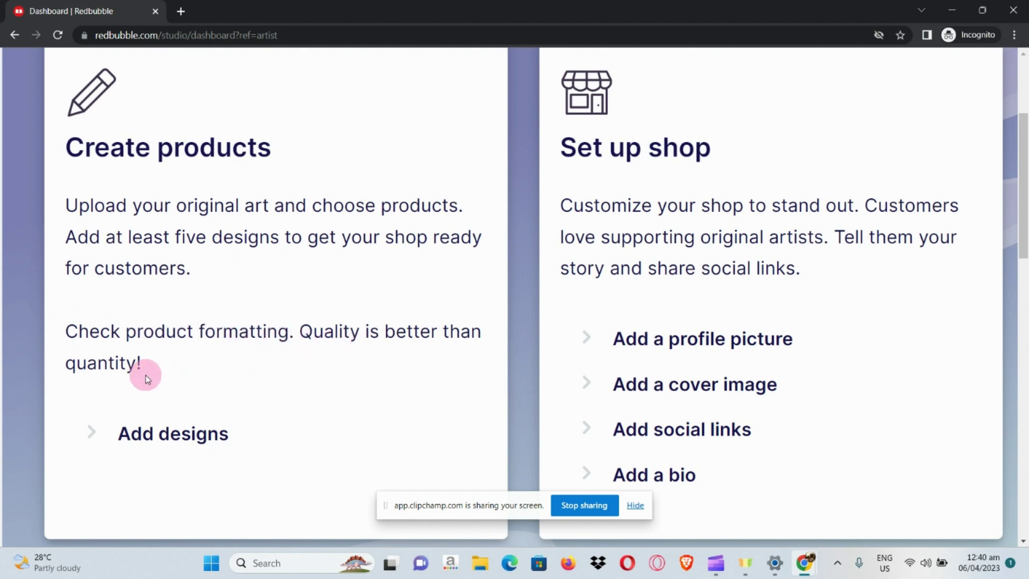
scroll(564, 362, "down", 5, "ctrl")
scroll(564, 361, "down", 1)
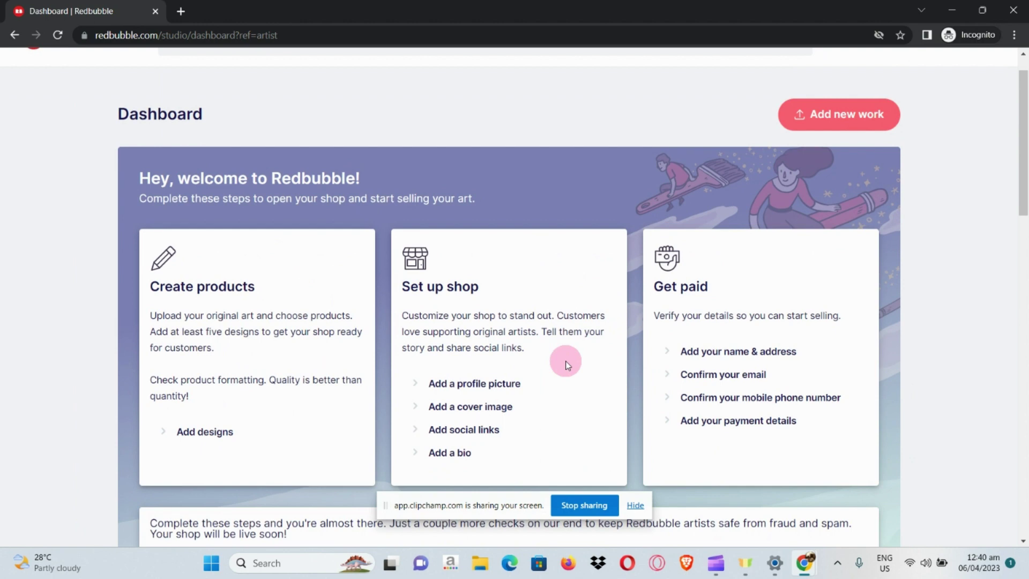
scroll(565, 362, "down", 1)
scroll(548, 397, "up", 1, "ctrl")
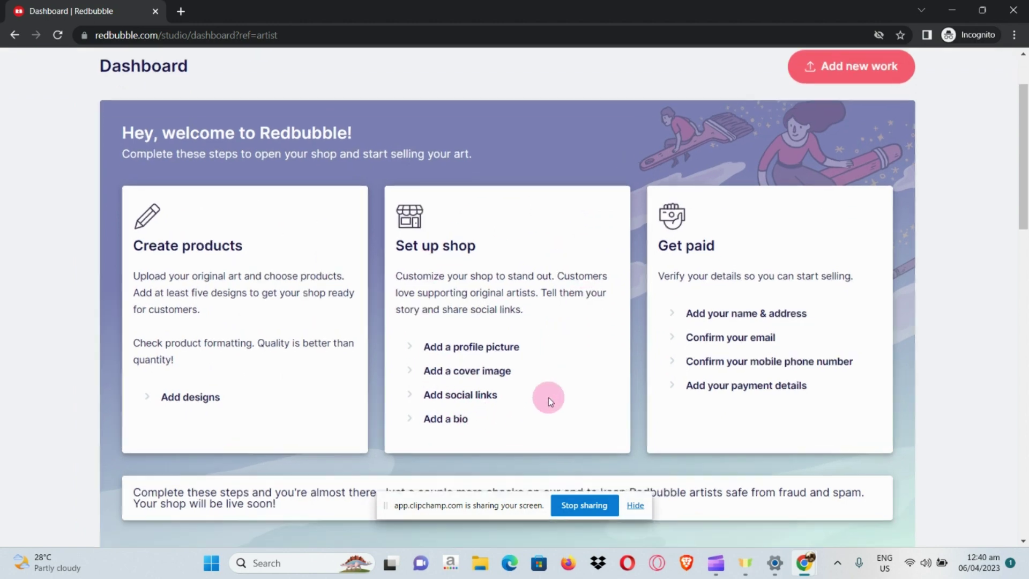
scroll(549, 398, "up", 2, "ctrl")
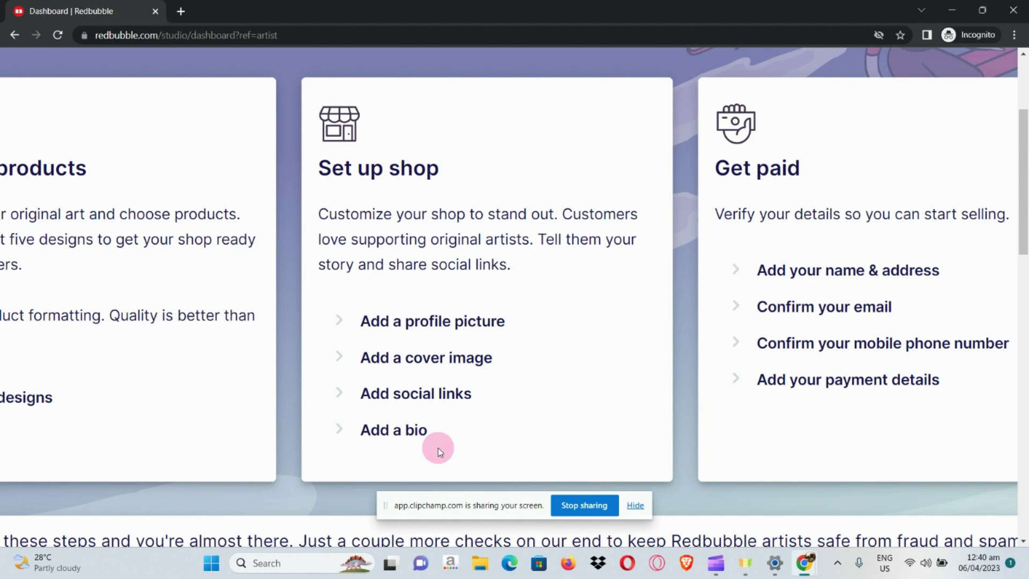
scroll(438, 450, "down", 5)
scroll(743, 402, "up", 5)
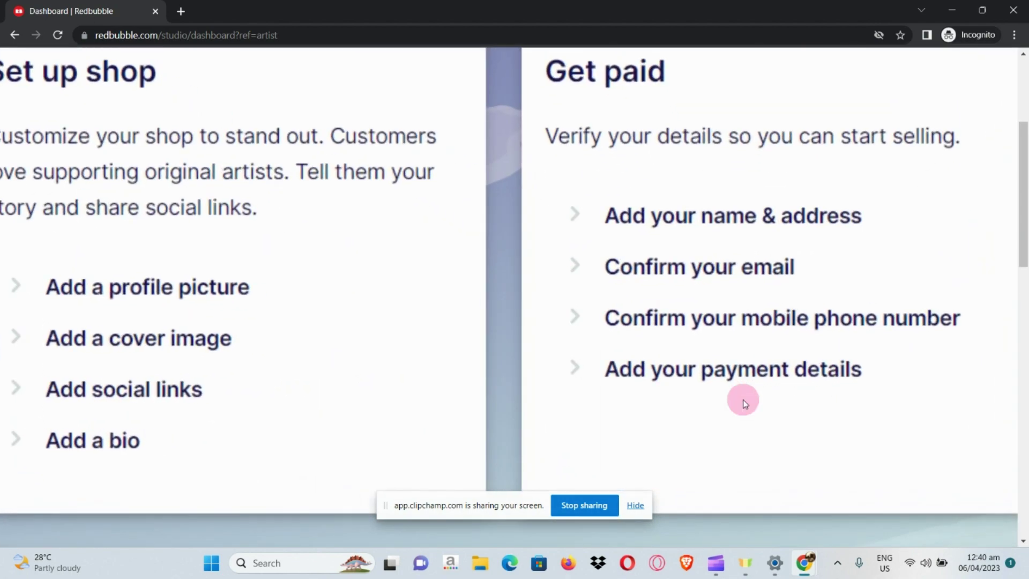
scroll(743, 402, "down", 3)
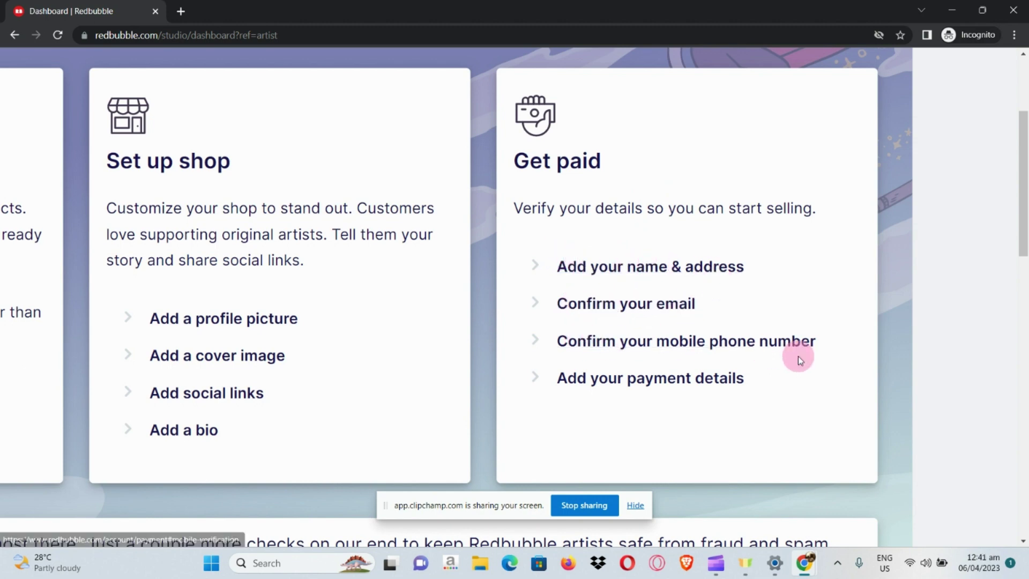
scroll(688, 392, "down", 3)
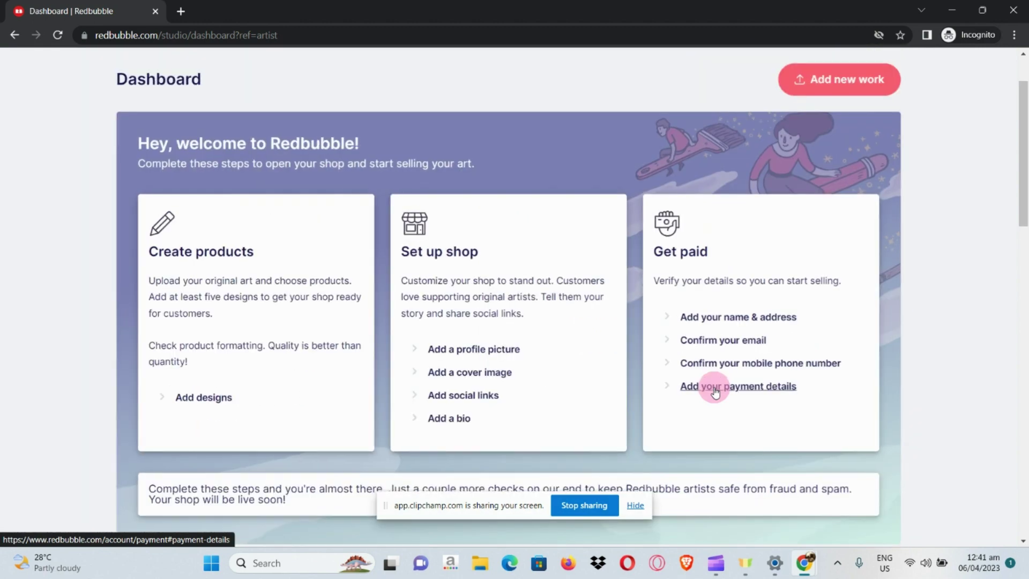
scroll(714, 387, "down", 3)
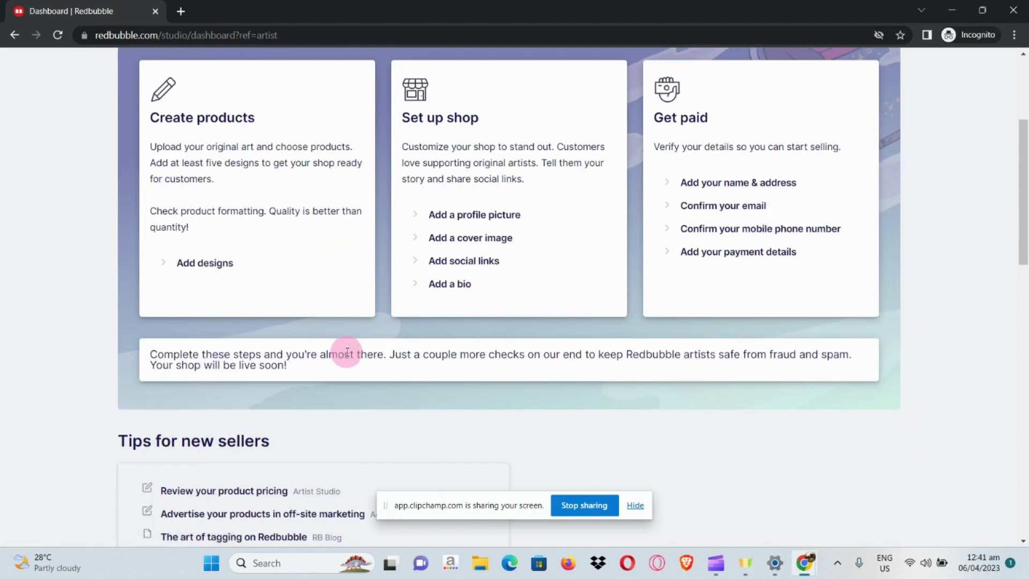
scroll(348, 352, "down", 1)
scroll(348, 352, "down", 6)
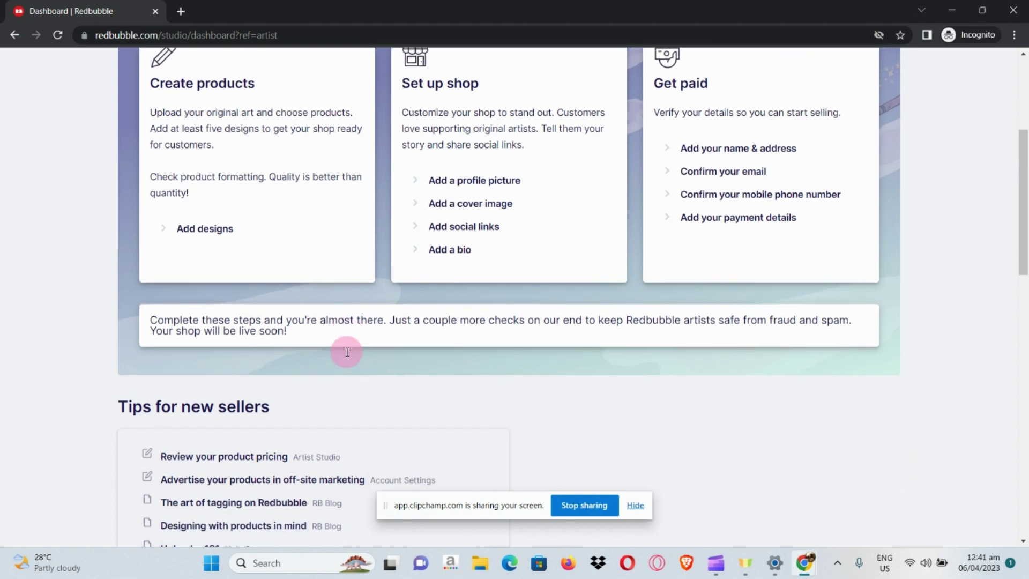
scroll(345, 351, "up", 1)
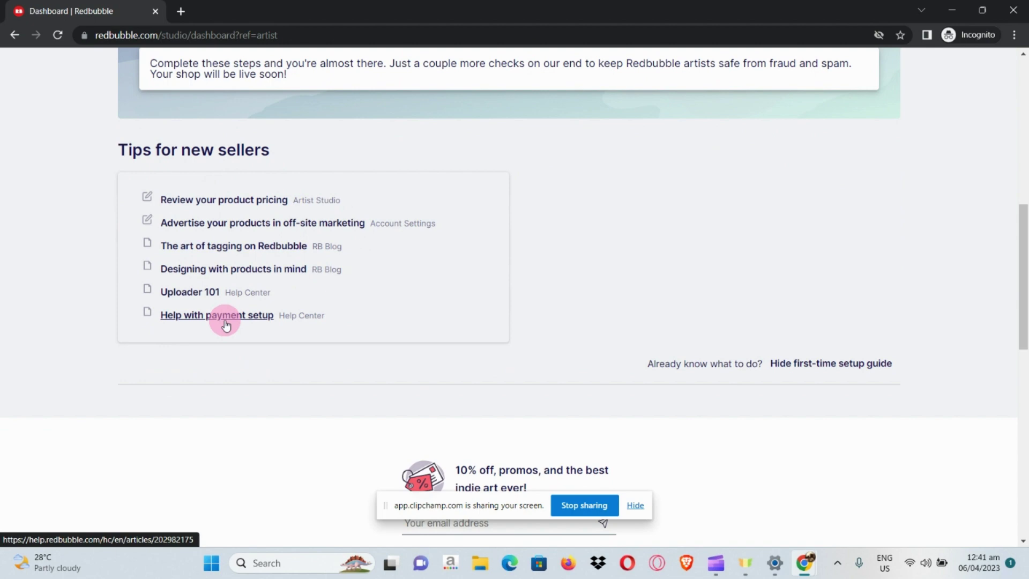
scroll(220, 326, "up", 5)
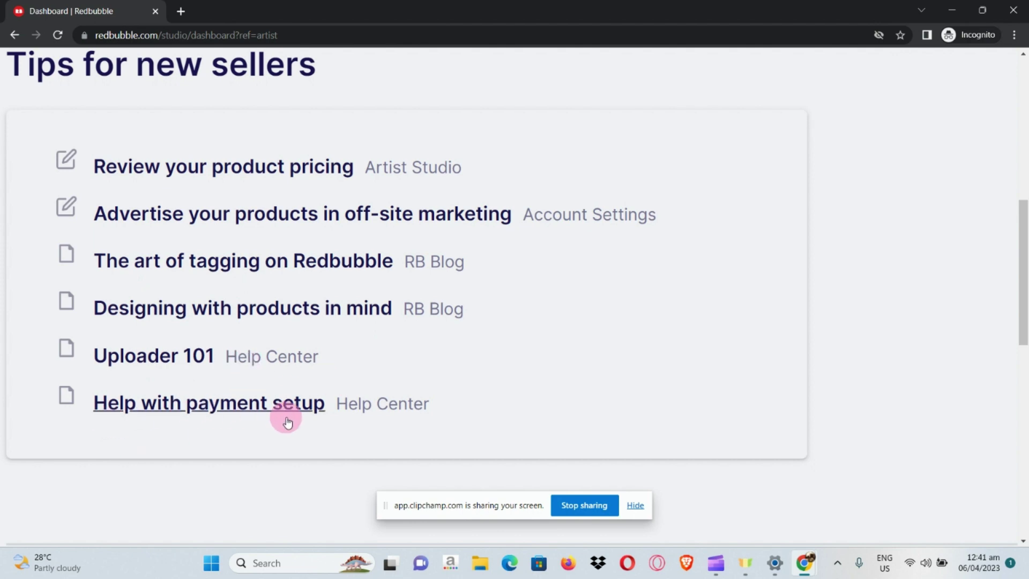
scroll(287, 418, "down", 5)
scroll(290, 419, "down", 1)
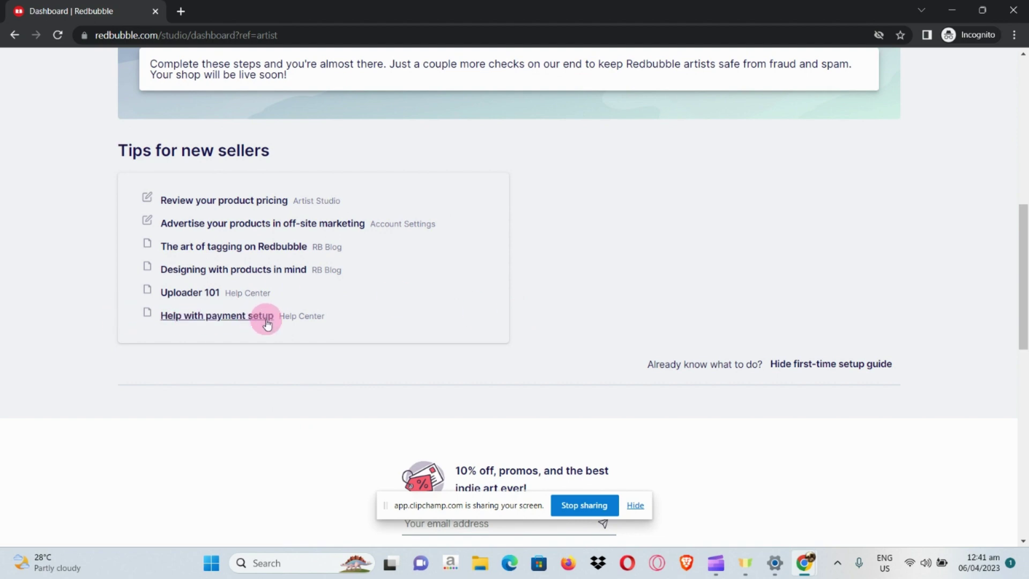
scroll(583, 340, "up", 8)
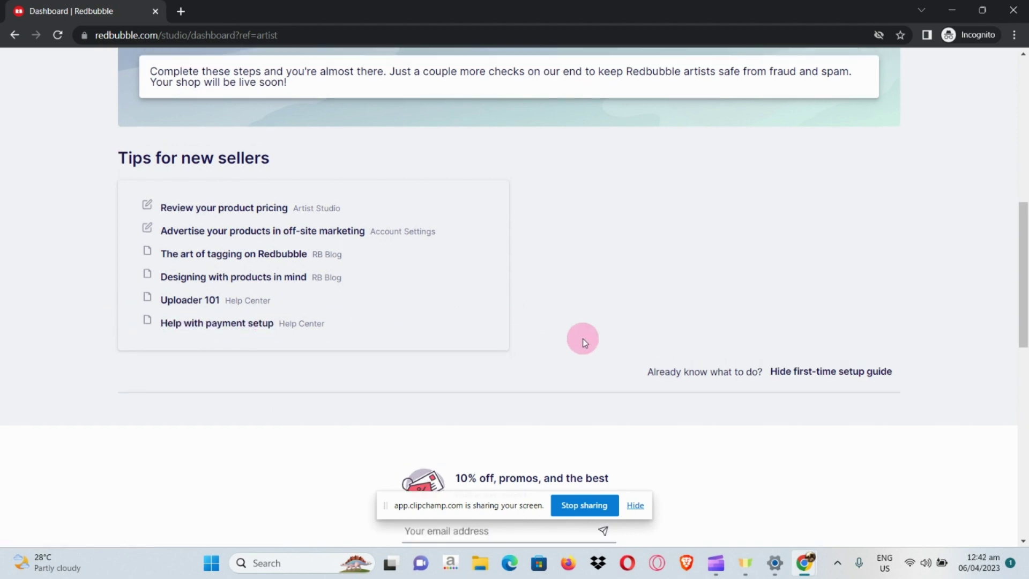
scroll(583, 339, "up", 1)
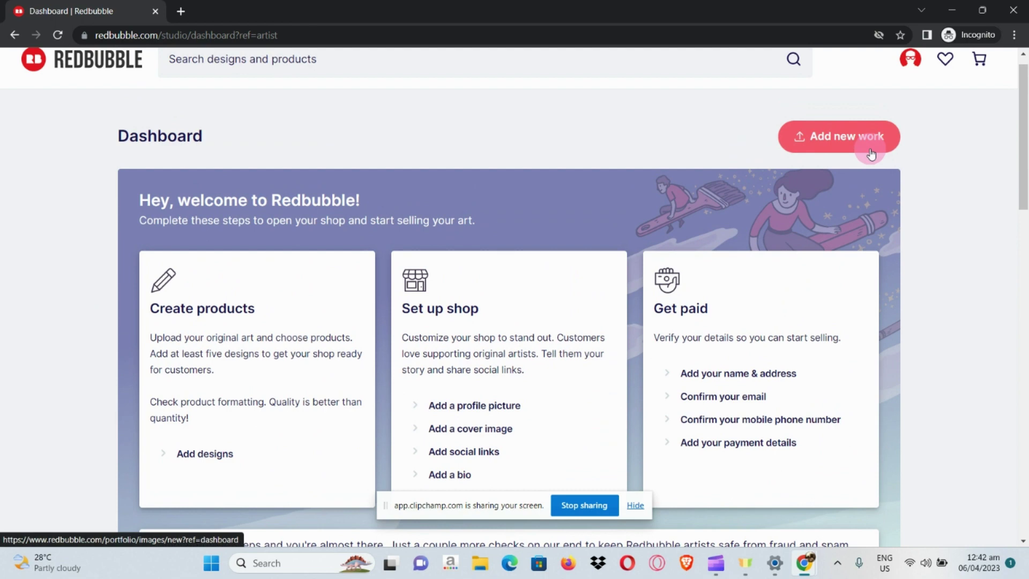
scroll(871, 154, "up", 5)
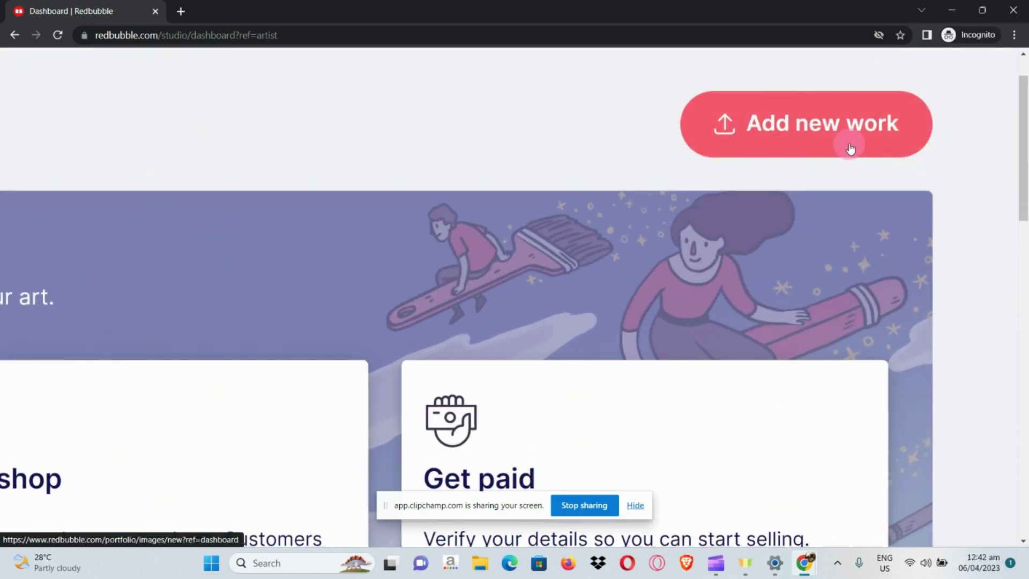
Open the Add new work page from the dashboard
left_click(887, 123)
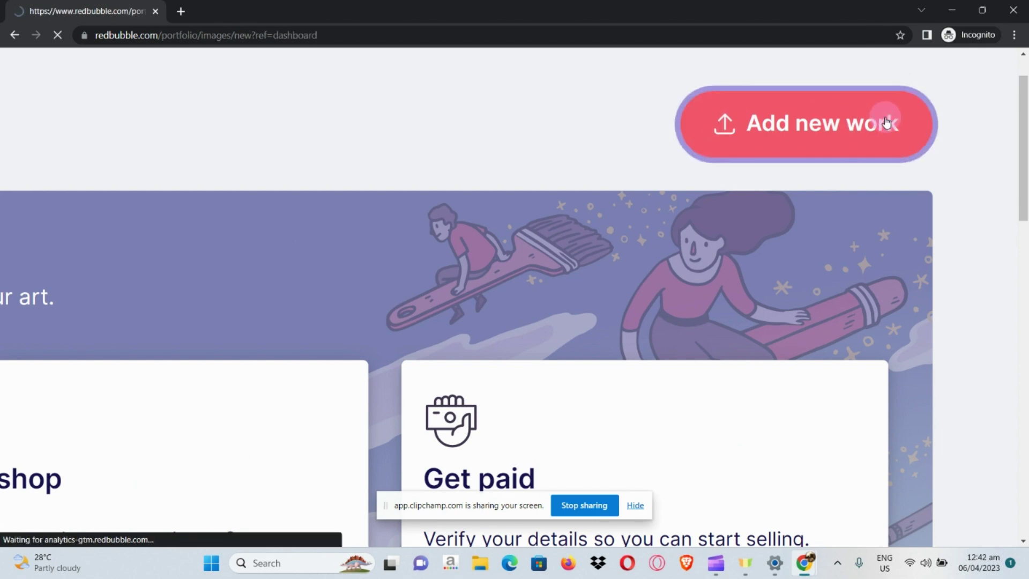
scroll(465, 299, "down", 2)
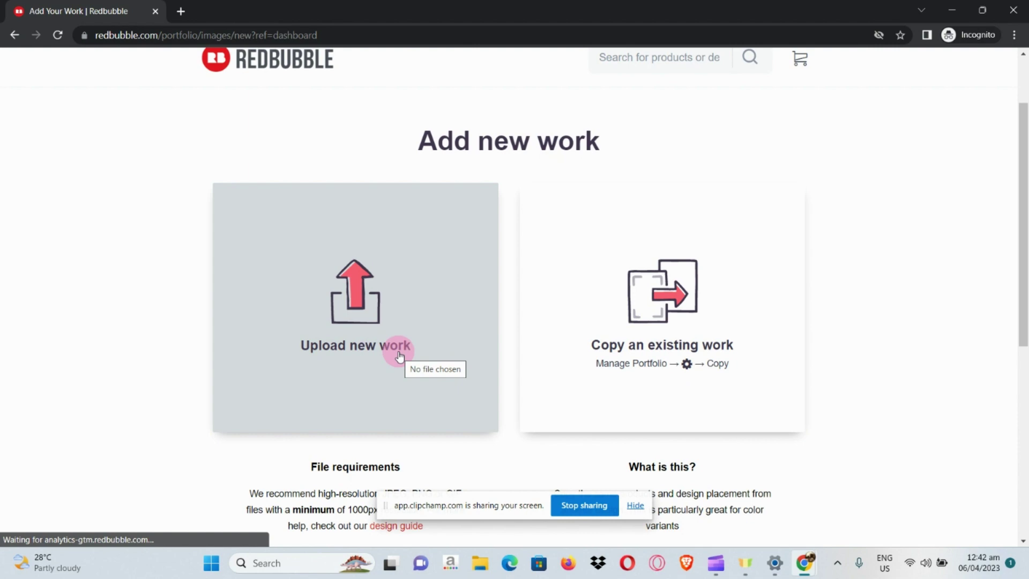
scroll(399, 353, "down", 3)
key("ctrl+plus")
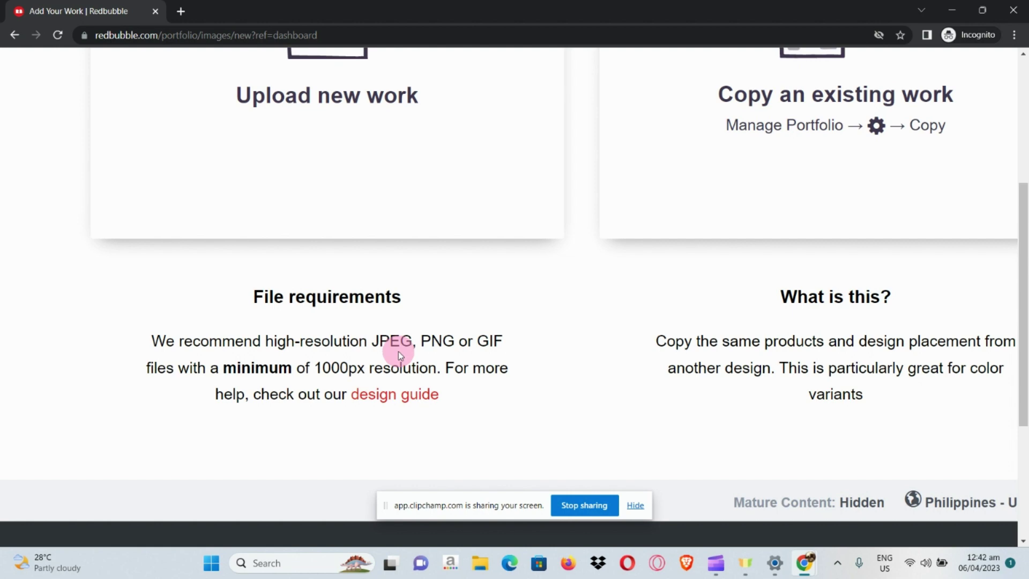
scroll(719, 412, "right", 3)
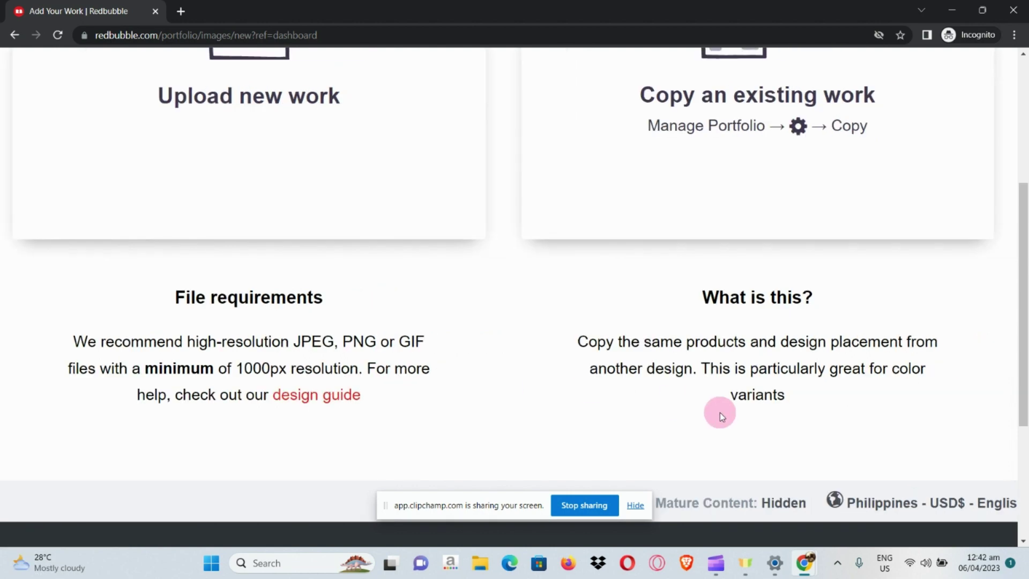
scroll(720, 412, "right", 3)
scroll(723, 277, "up", 5)
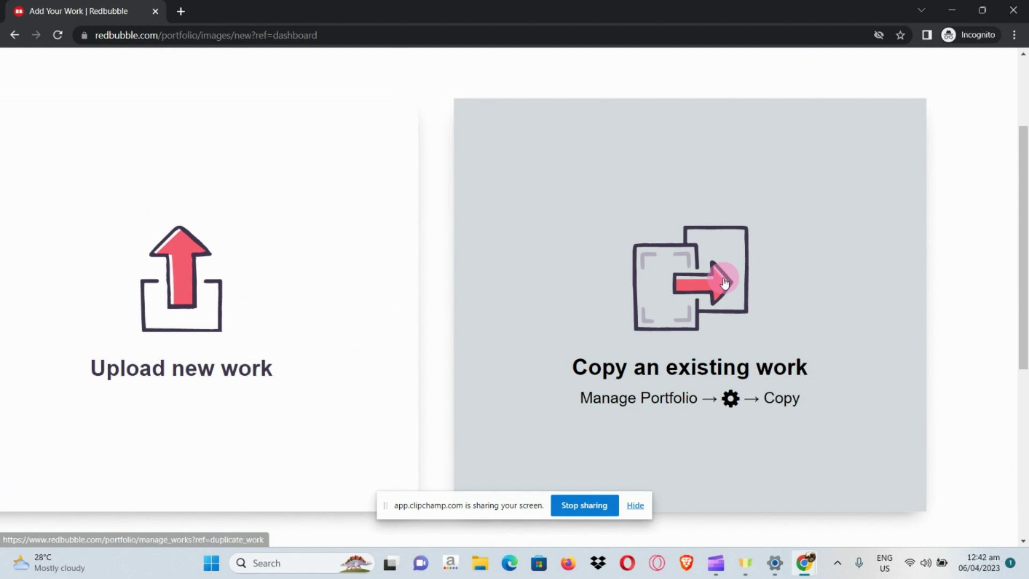
scroll(724, 283, "right", 3)
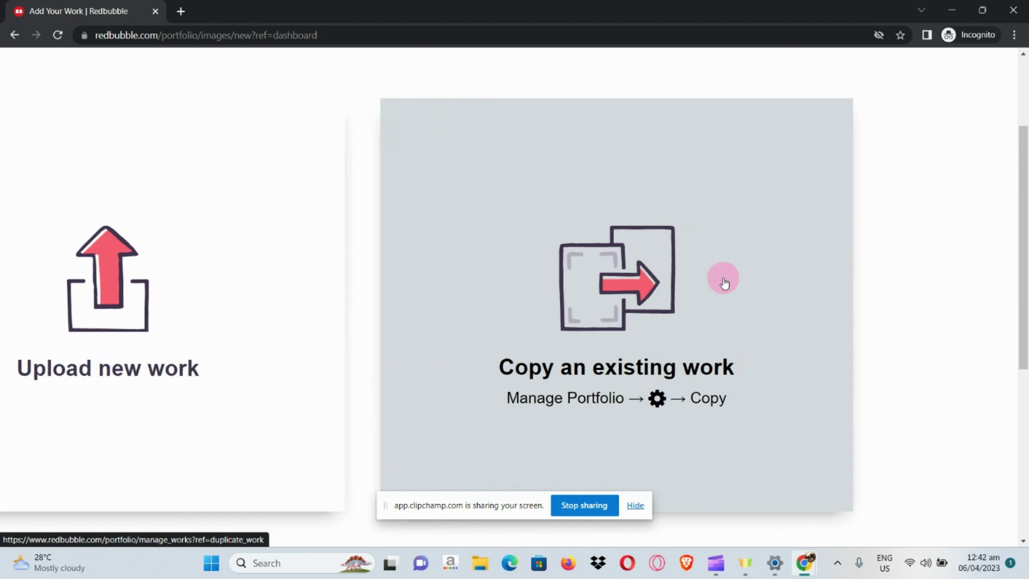
scroll(724, 282, "down", 5)
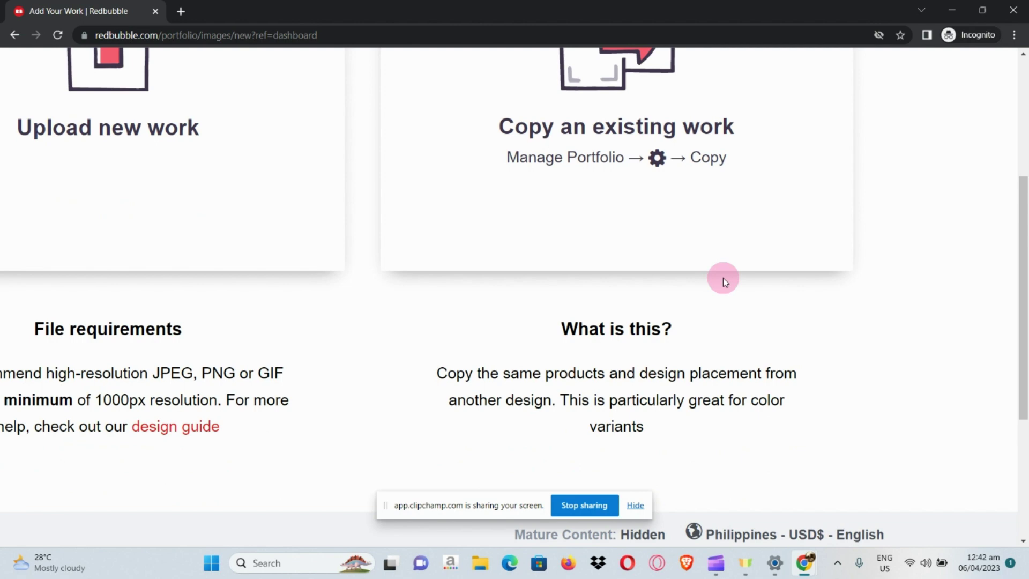
Choose Upload new work to bring up the file picker
key("ctrl+minus")
key("ctrl+minus")
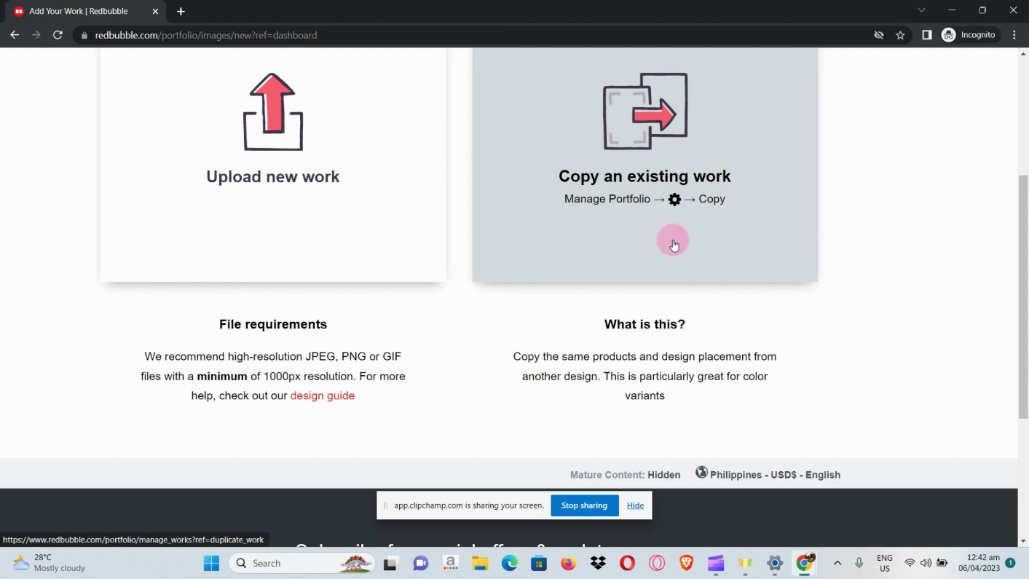
key("ctrl+minus")
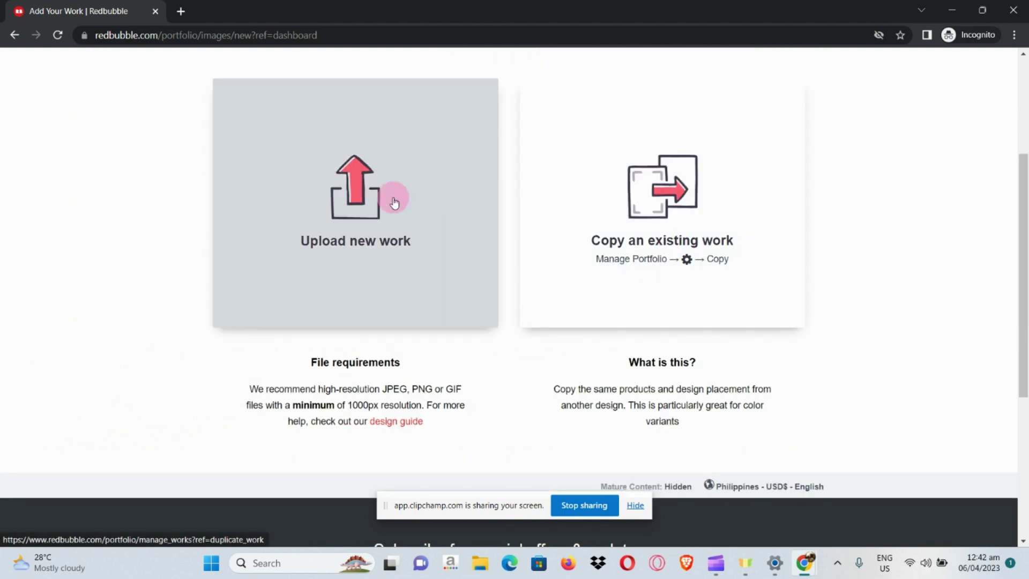
scroll(394, 202, "up", 5, "ctrl")
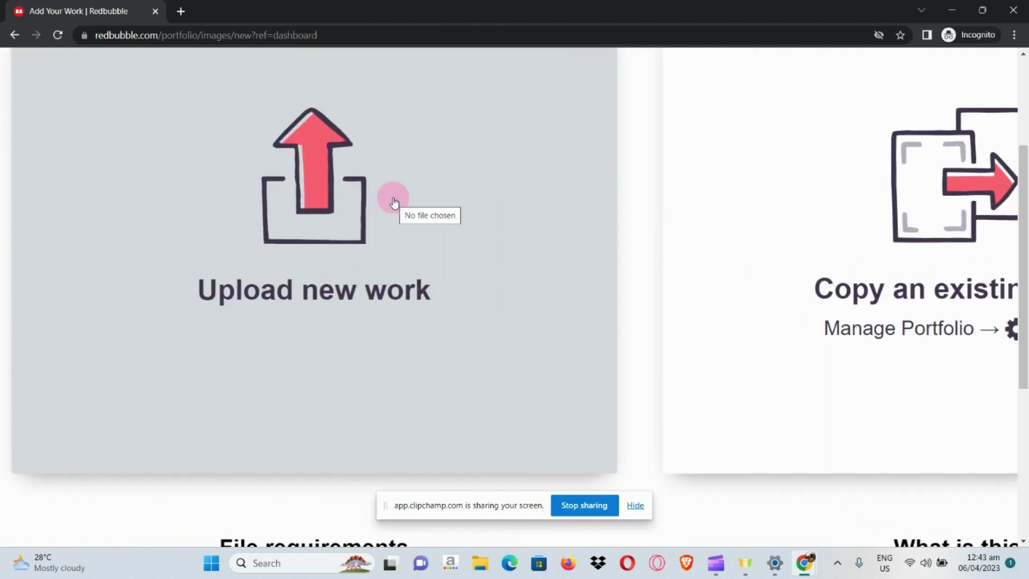
left_click(394, 202)
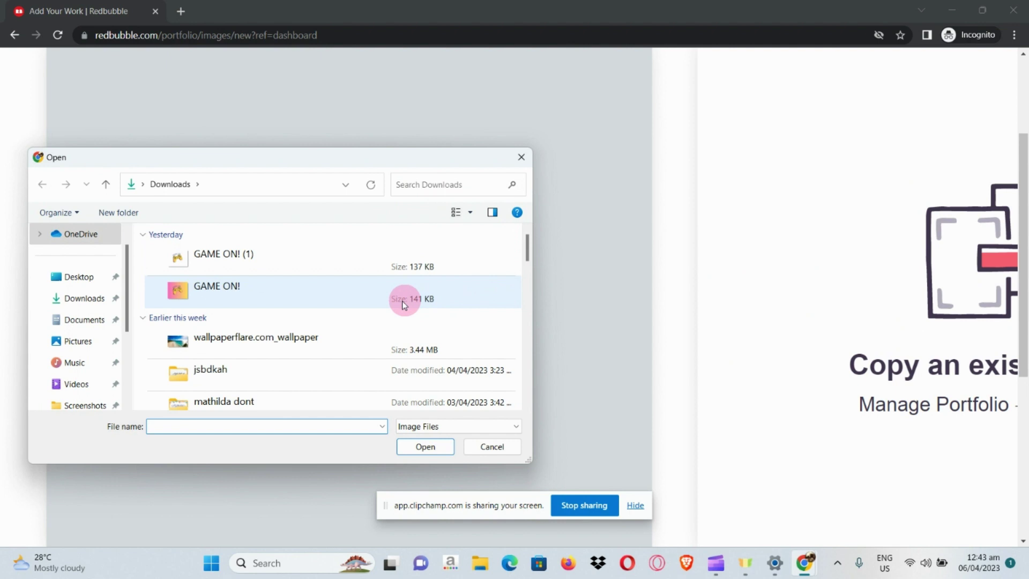
Upload the White Grey Minimalist Wall Art Photo Frame Mockup image from Downloads
scroll(361, 311, "down", 5)
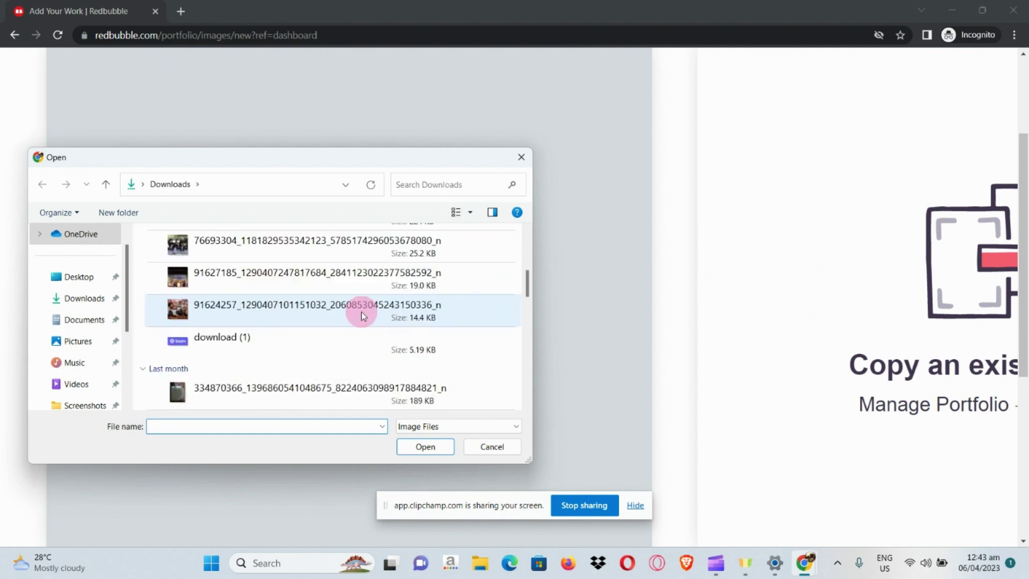
scroll(361, 311, "up", 4)
scroll(361, 311, "down", 4)
scroll(361, 311, "down", 2)
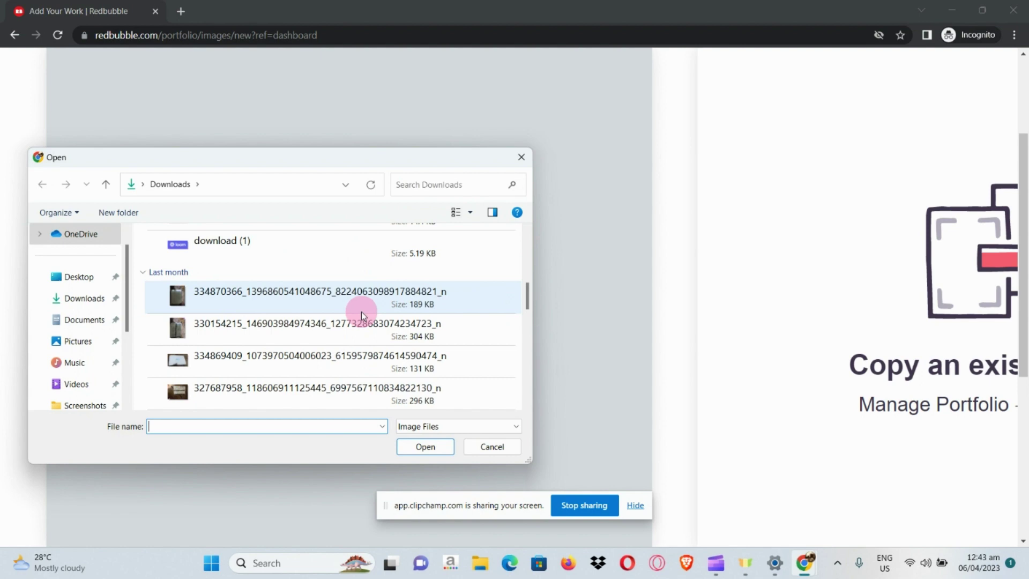
scroll(361, 311, "down", 5)
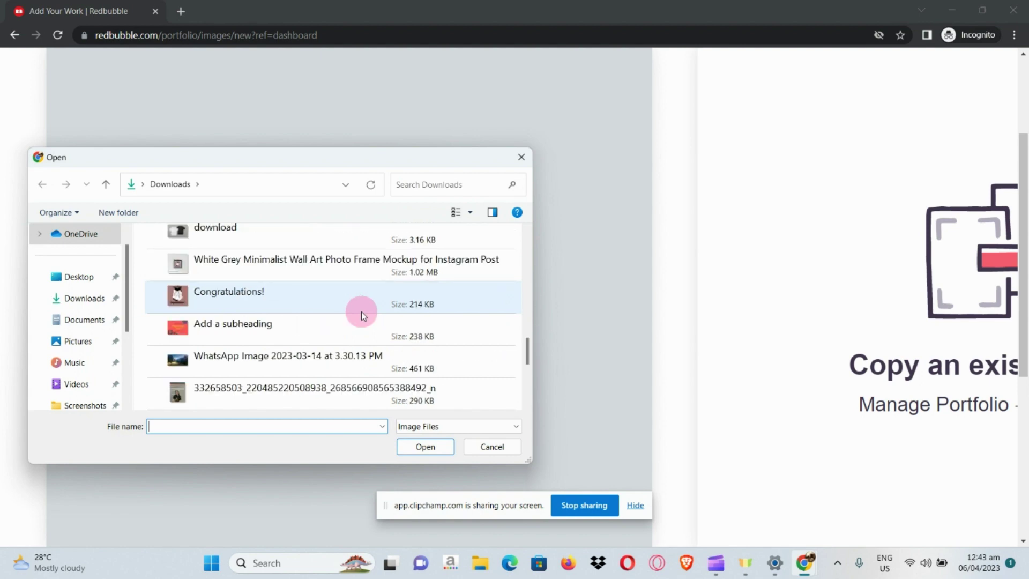
double_click(388, 272)
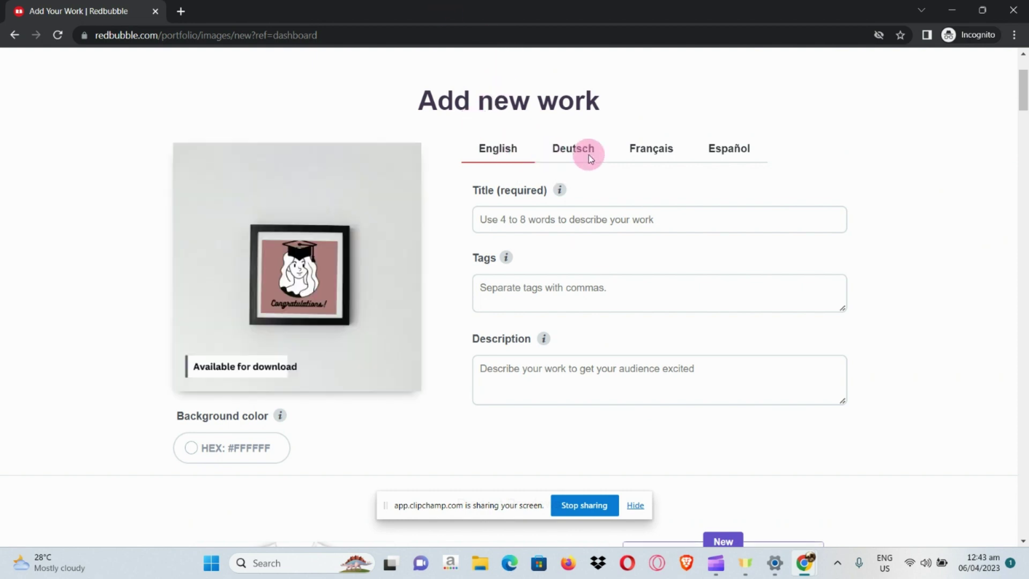
Preview the Deutsch, Français and Español work details, then return to English
left_click(590, 155)
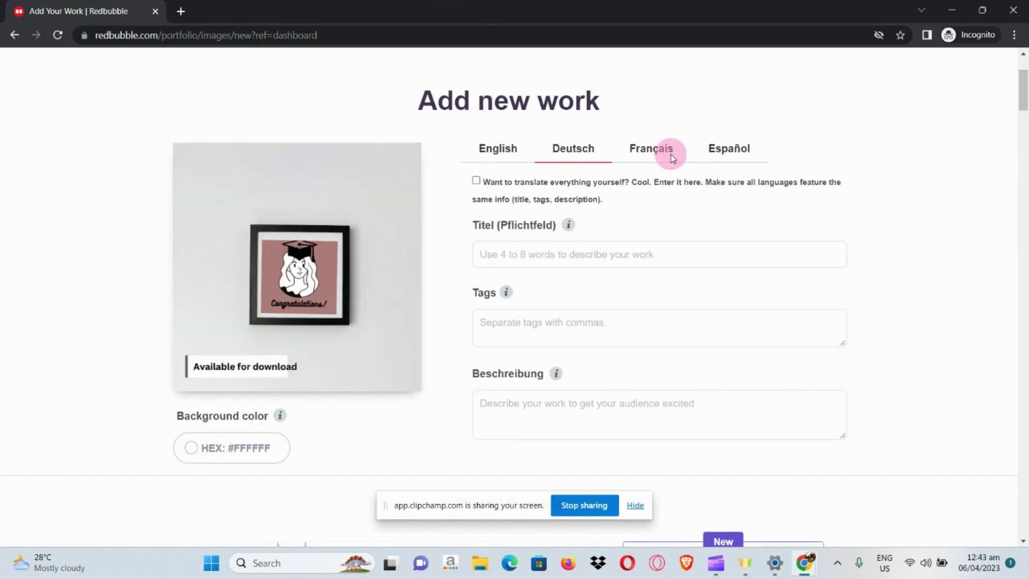
left_click(672, 157)
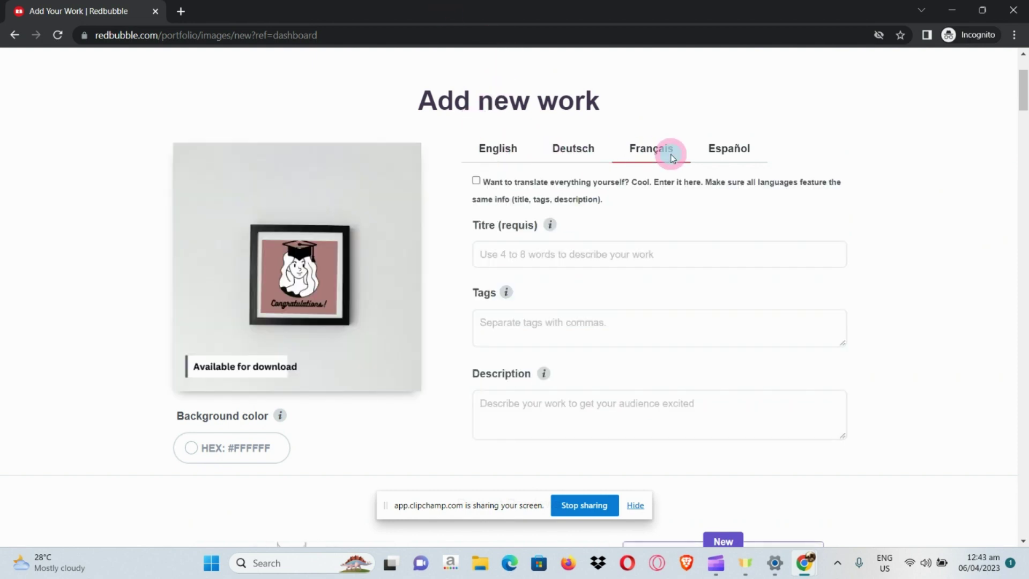
left_click(745, 149)
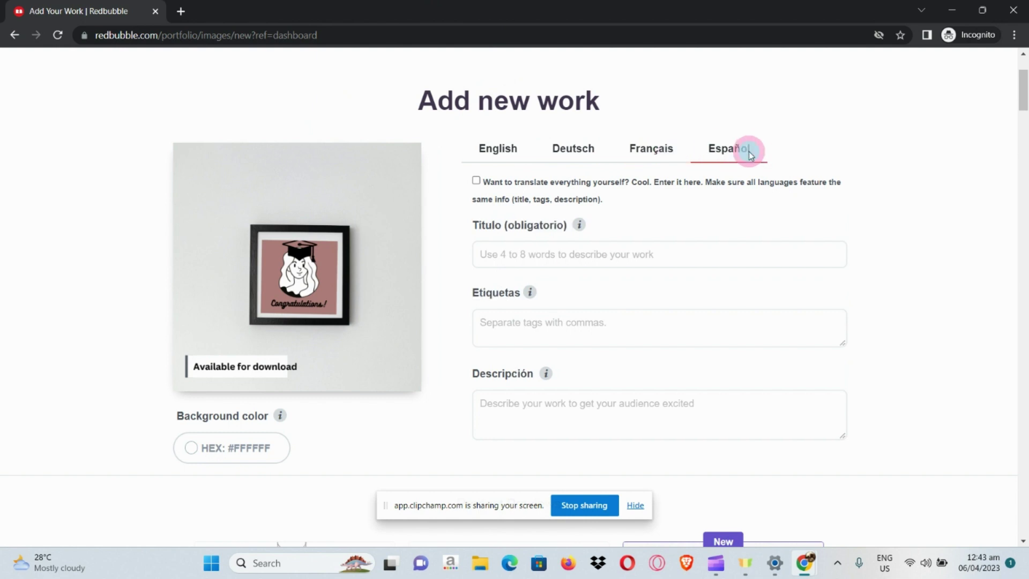
left_click(523, 163)
Title the work 'Mock up frame congratulations new graduate'
left_click(529, 217)
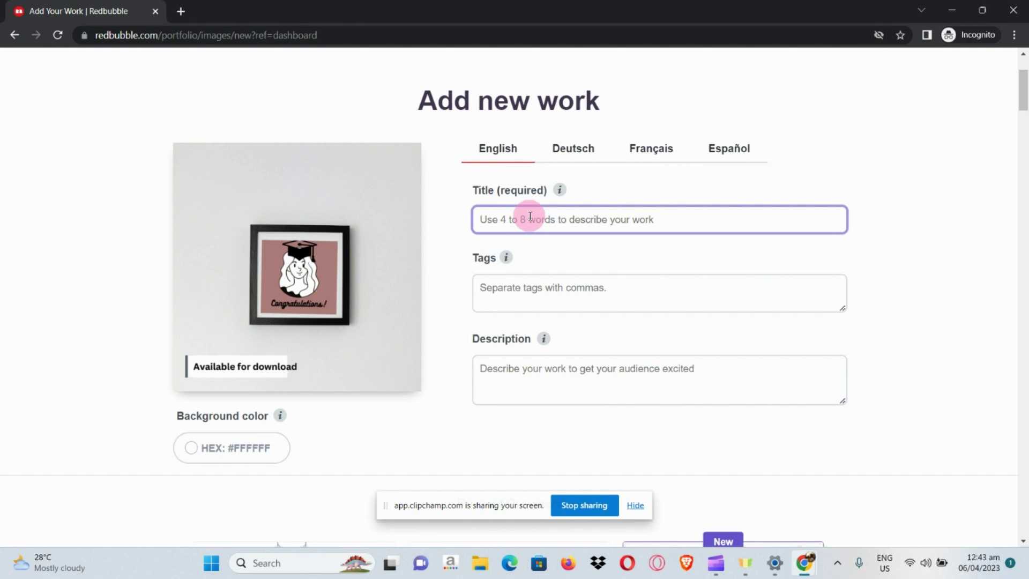
type("Mock up ")
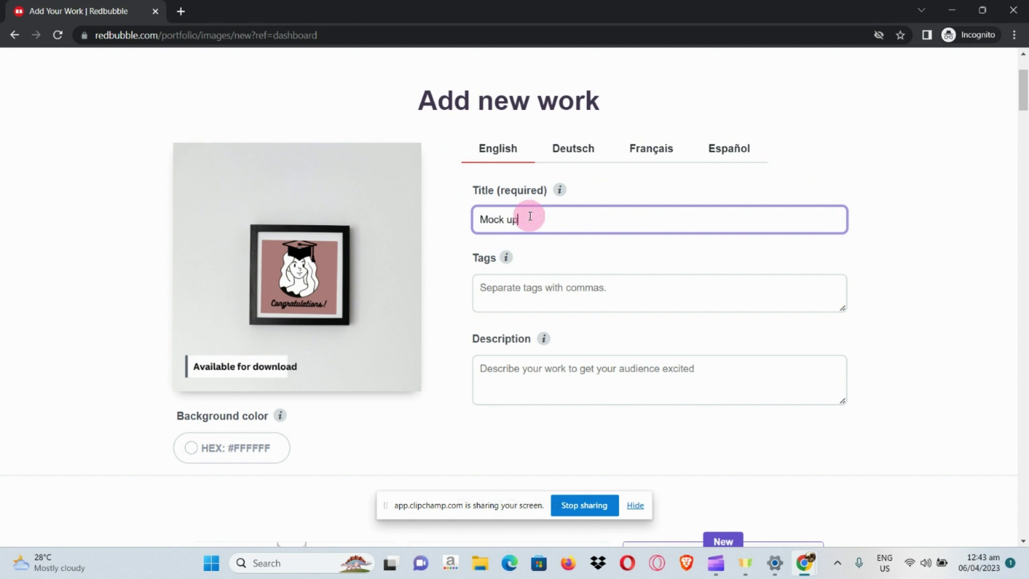
type("frame congratulations new graduate")
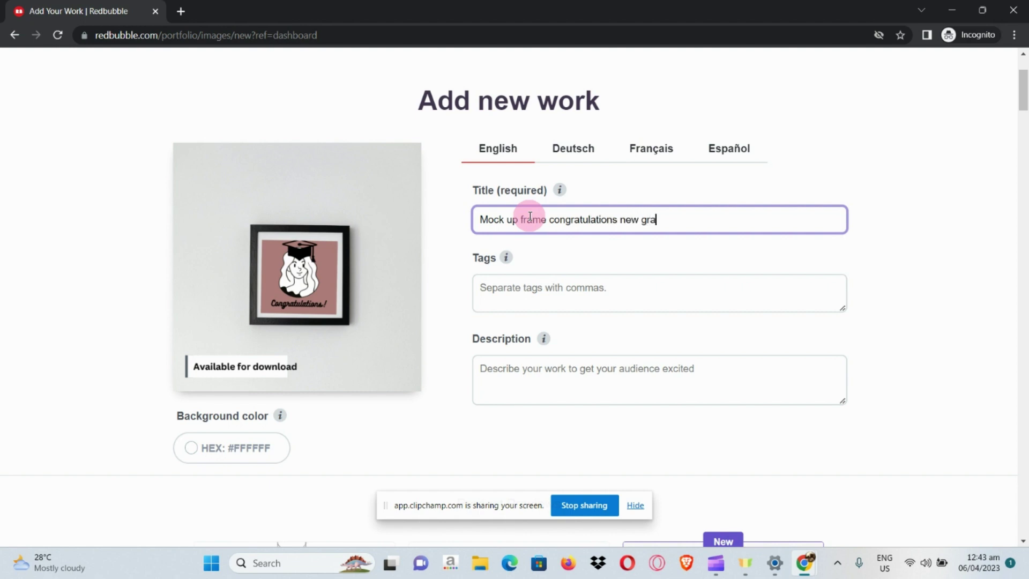
Add the tags 'pink, graduation, digital mock up' to the work
left_click(532, 295)
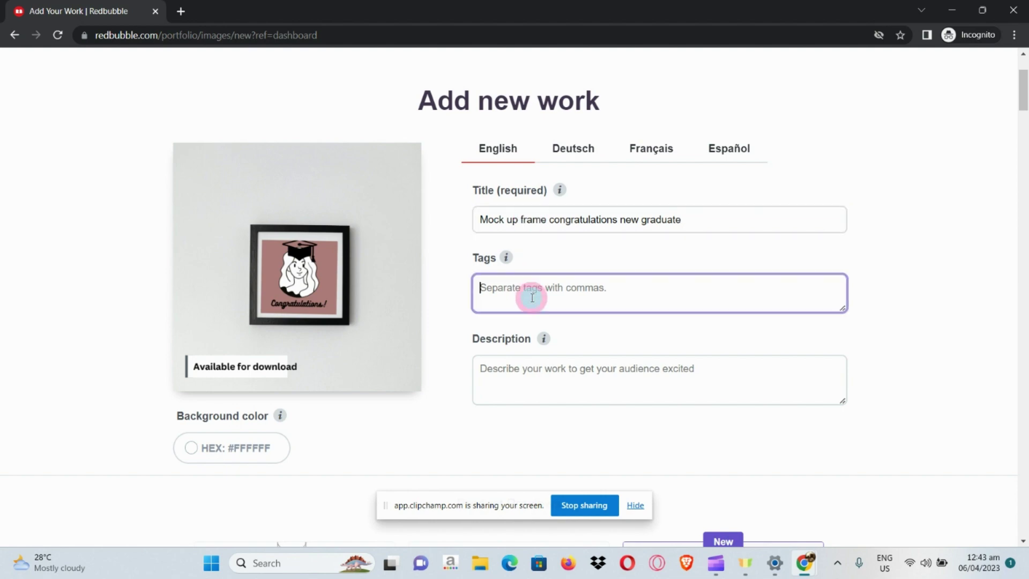
mouse_move(506, 256)
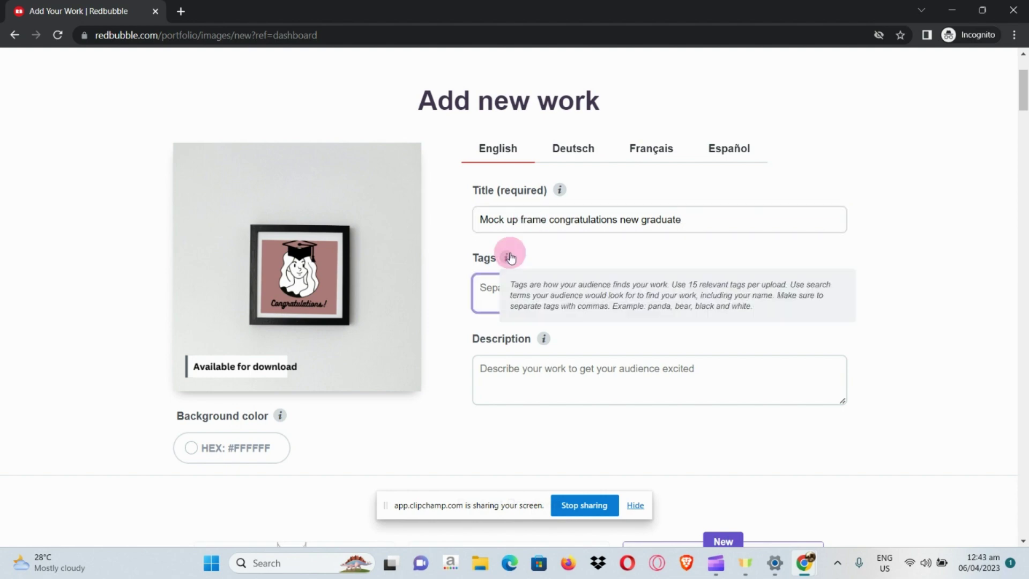
scroll(507, 257, "up", 5)
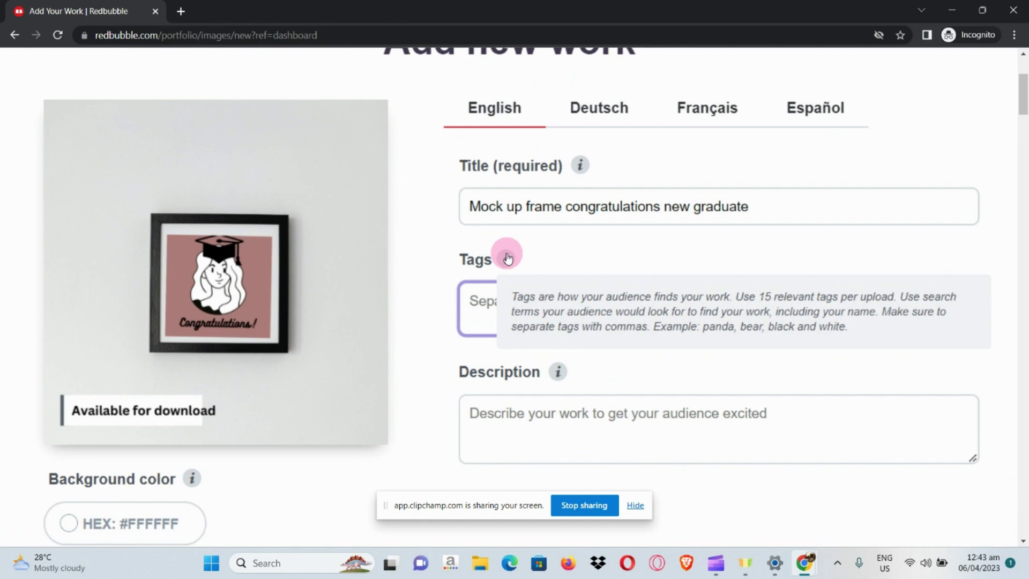
scroll(602, 305, "right", 3)
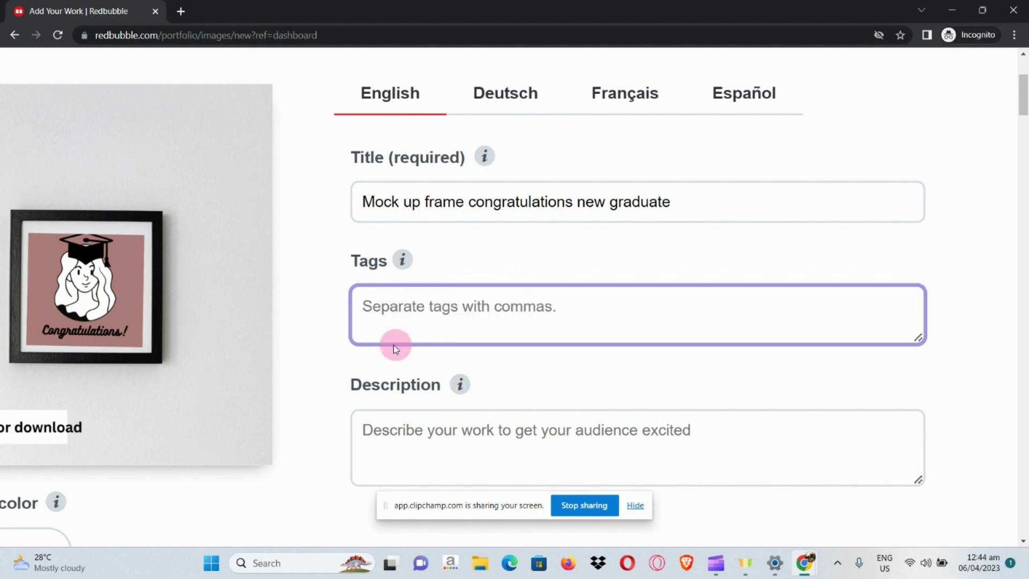
type("pin")
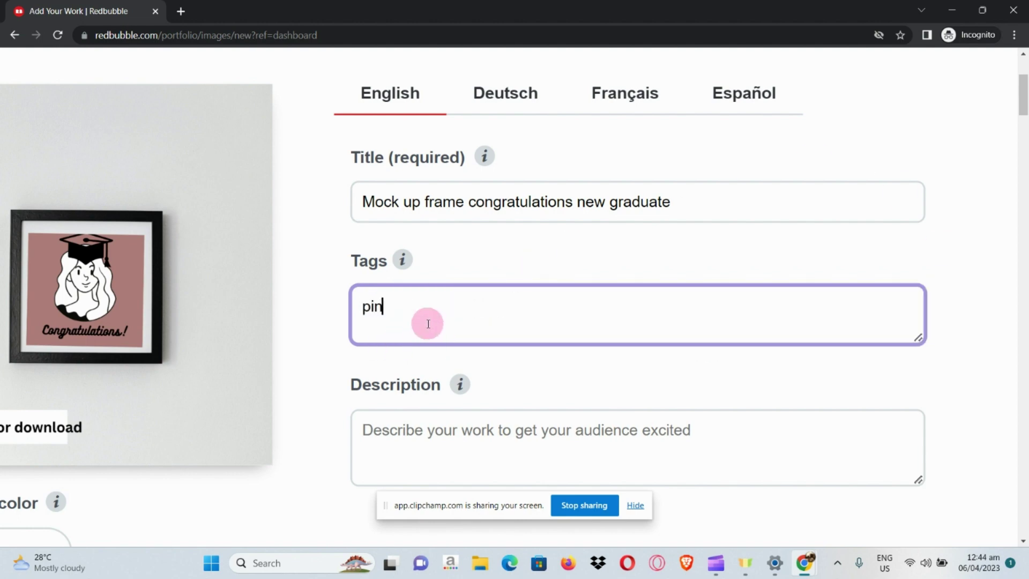
type("k, graduation, d")
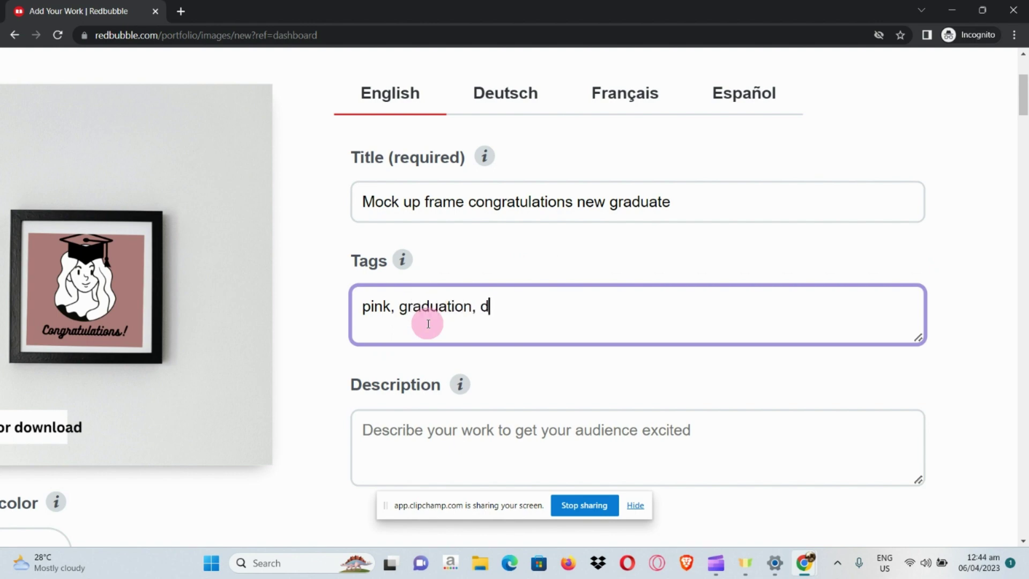
type("igital mock")
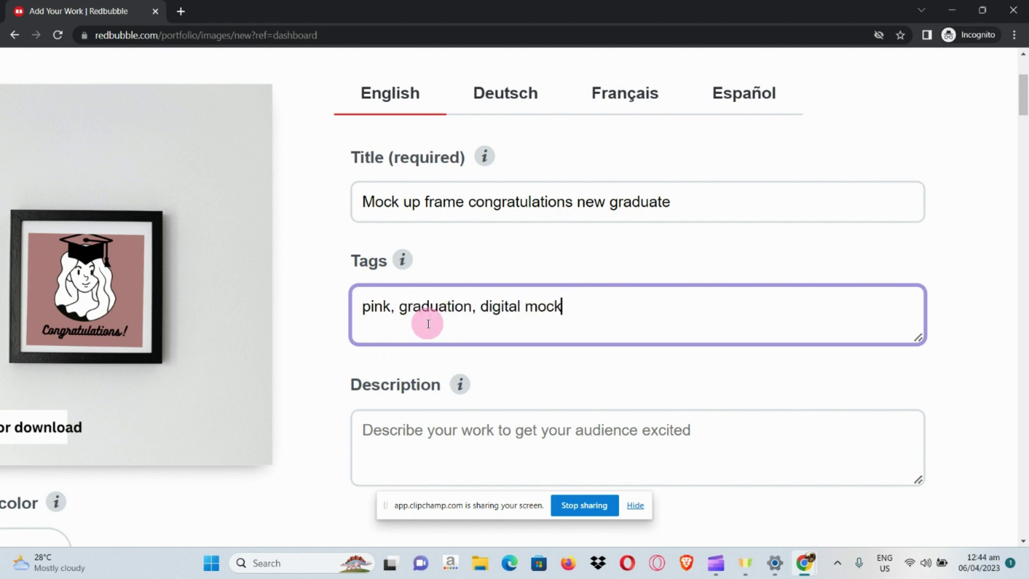
type(" up")
type(",")
key("BackSpace")
key("BackSpace")
scroll(415, 406, "down", 2)
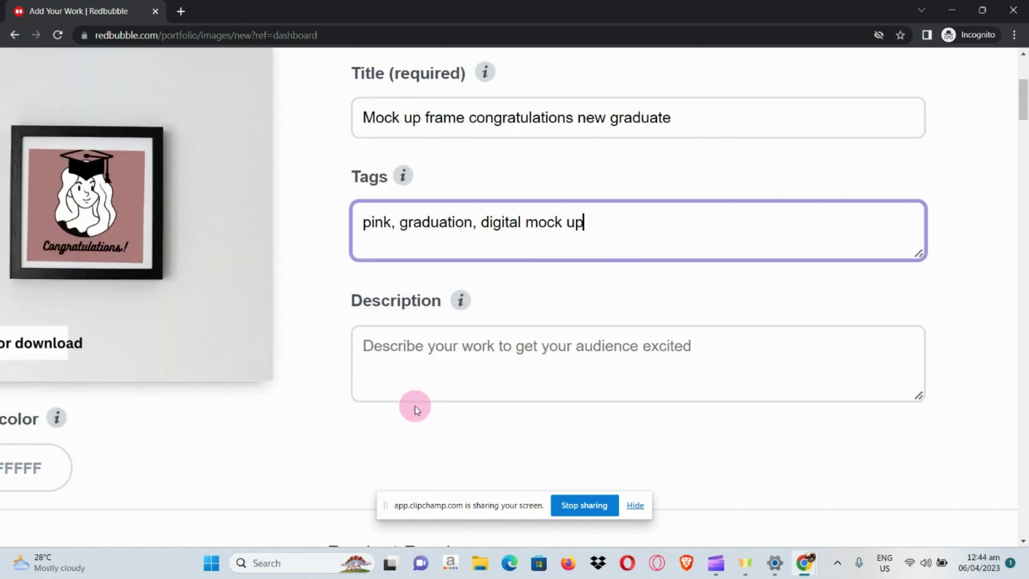
mouse_move(458, 297)
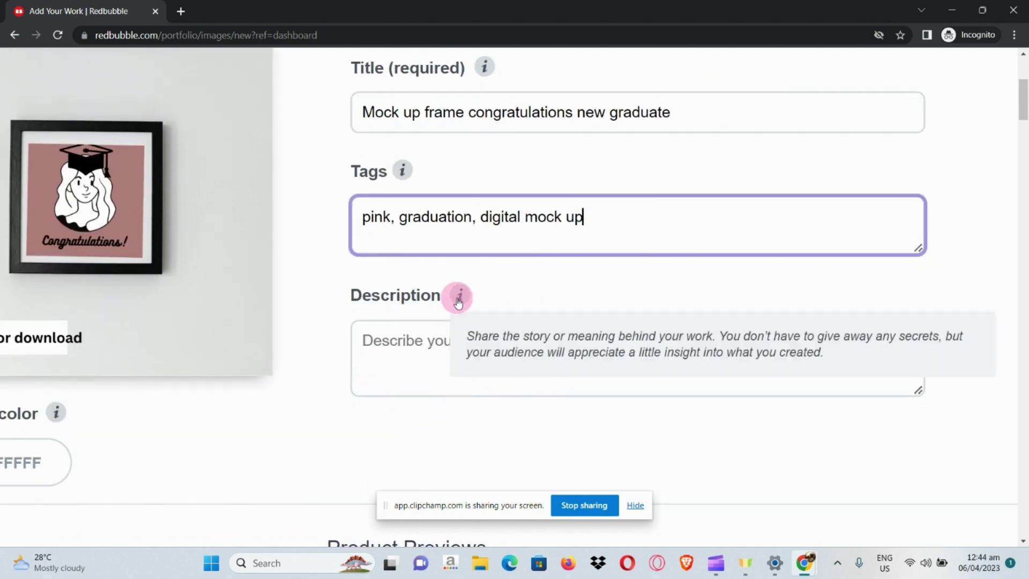
scroll(474, 340, "right", 2)
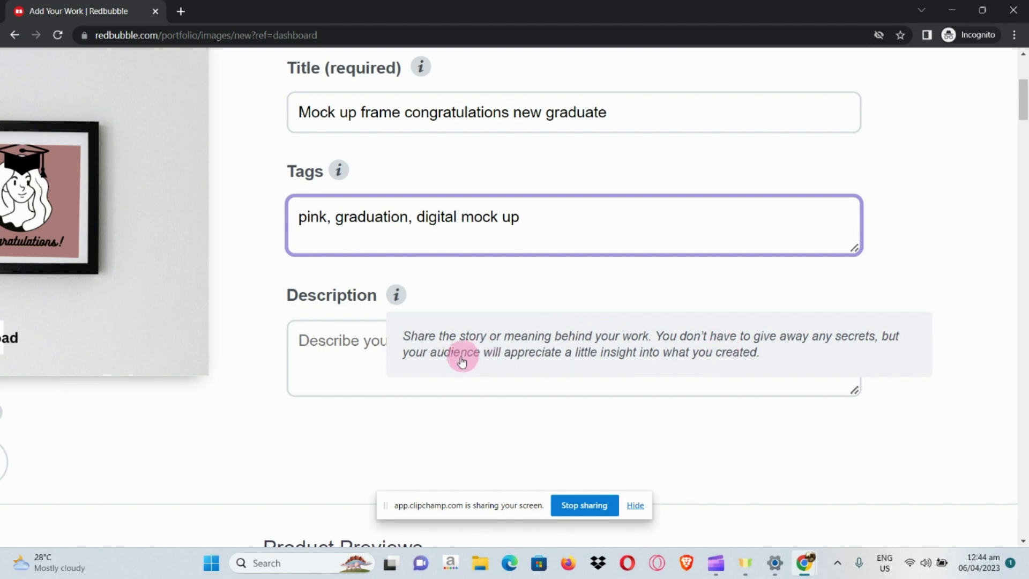
left_click(378, 345)
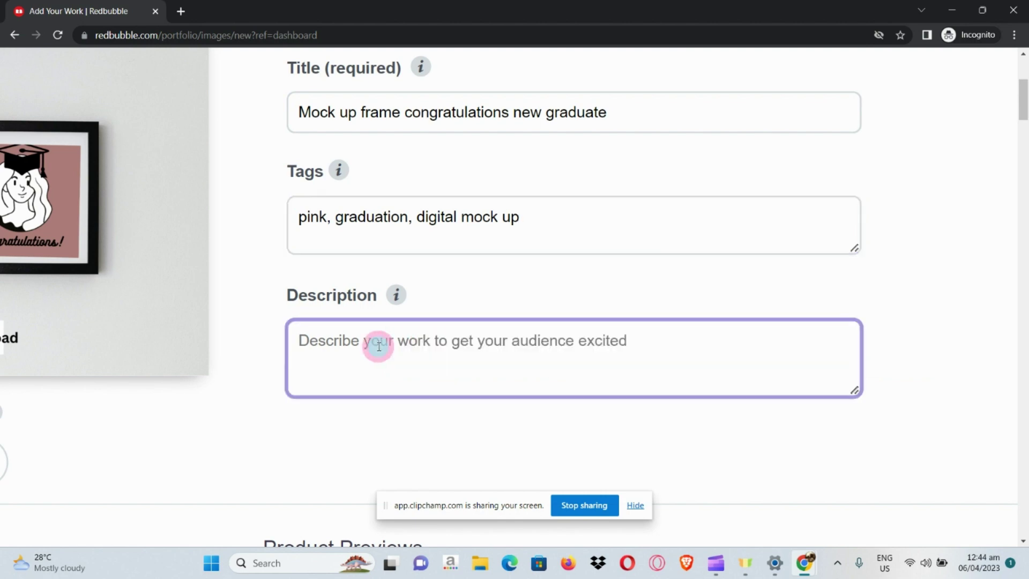
key("ctrl+0")
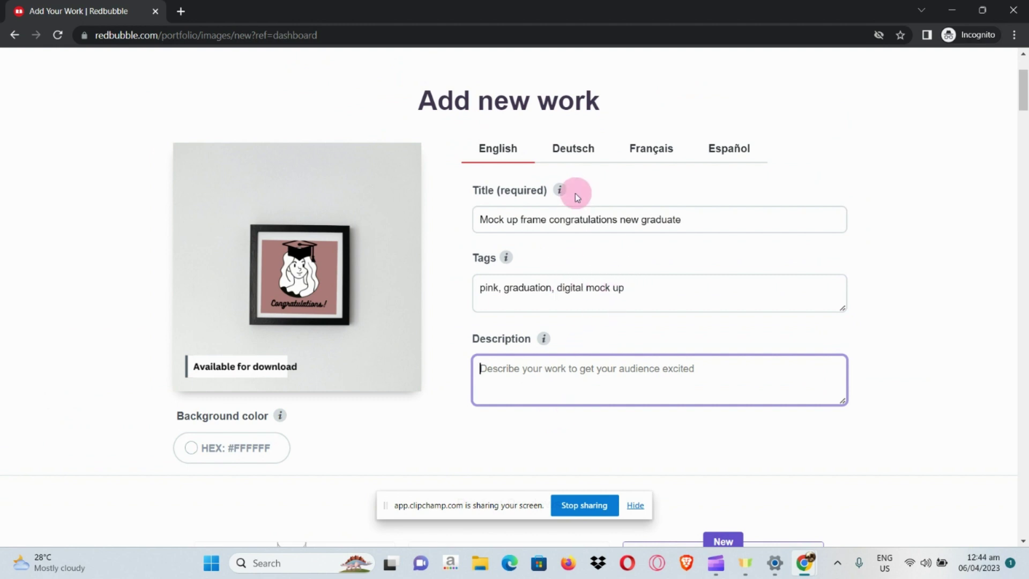
mouse_move(558, 187)
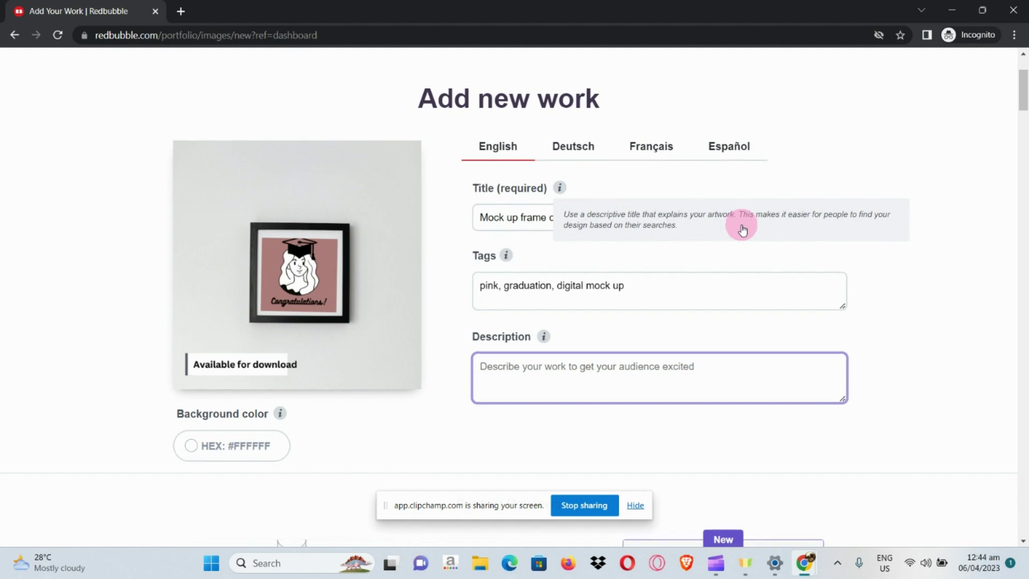
scroll(741, 224, "down", 1)
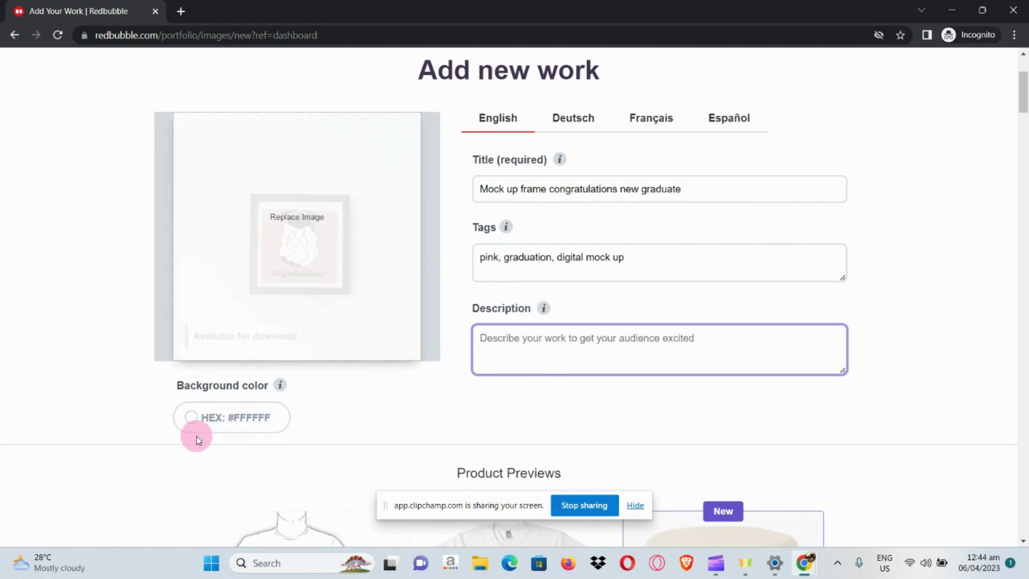
scroll(197, 434, "up", 5)
Set the work's background colour to dark red HEX #904444
left_click(208, 403)
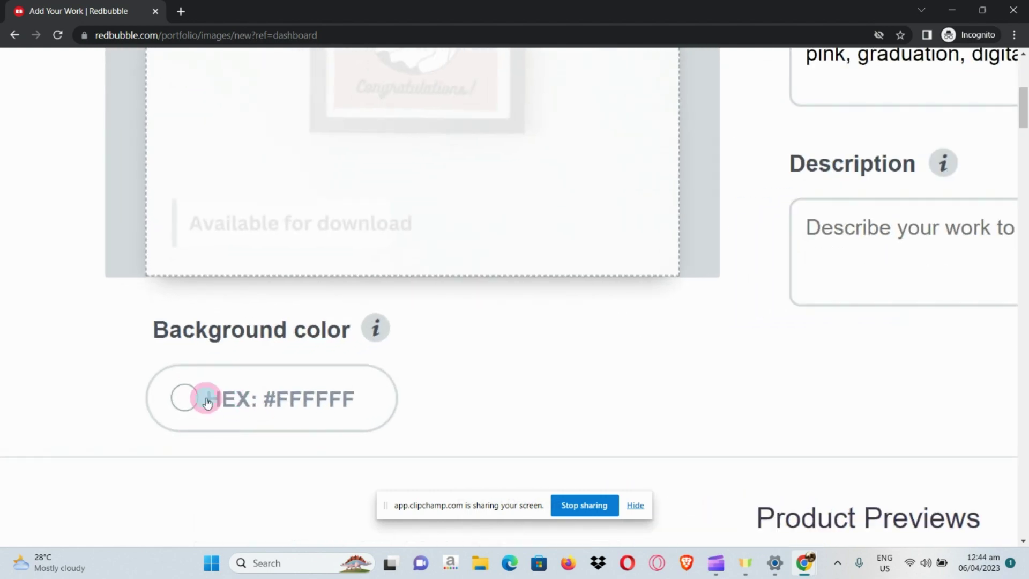
scroll(242, 354, "down", 5)
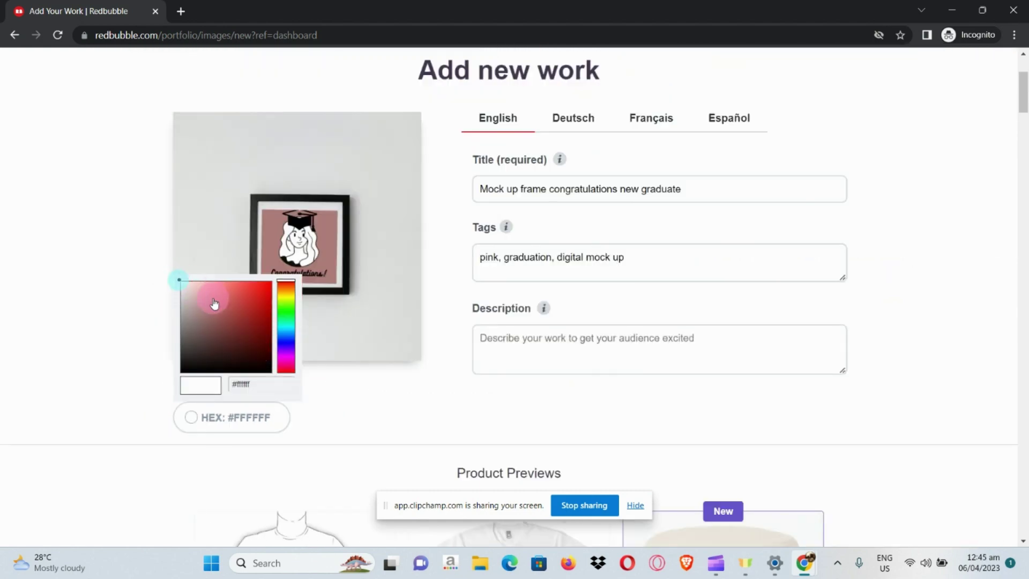
left_click(225, 311)
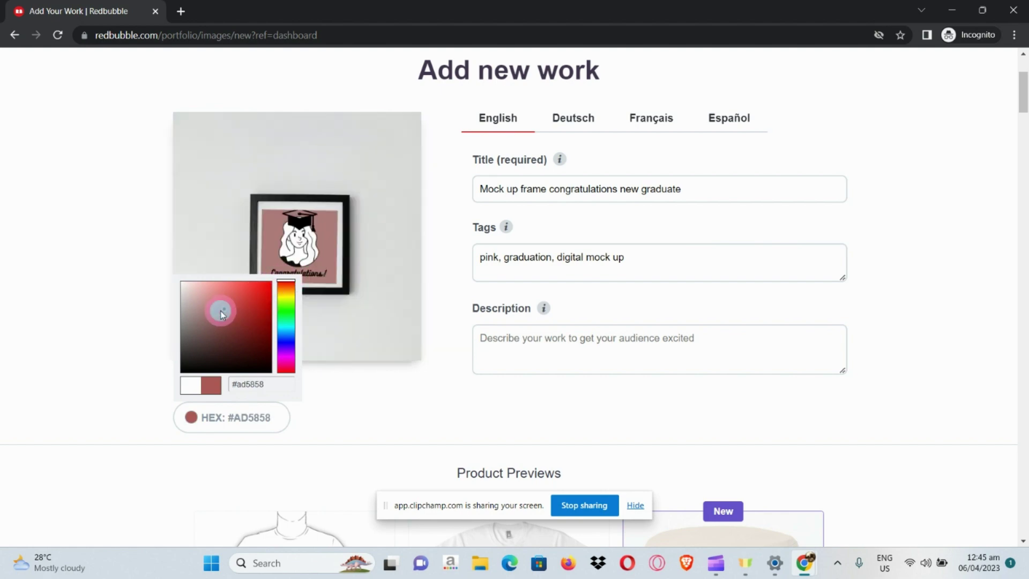
left_click(209, 378)
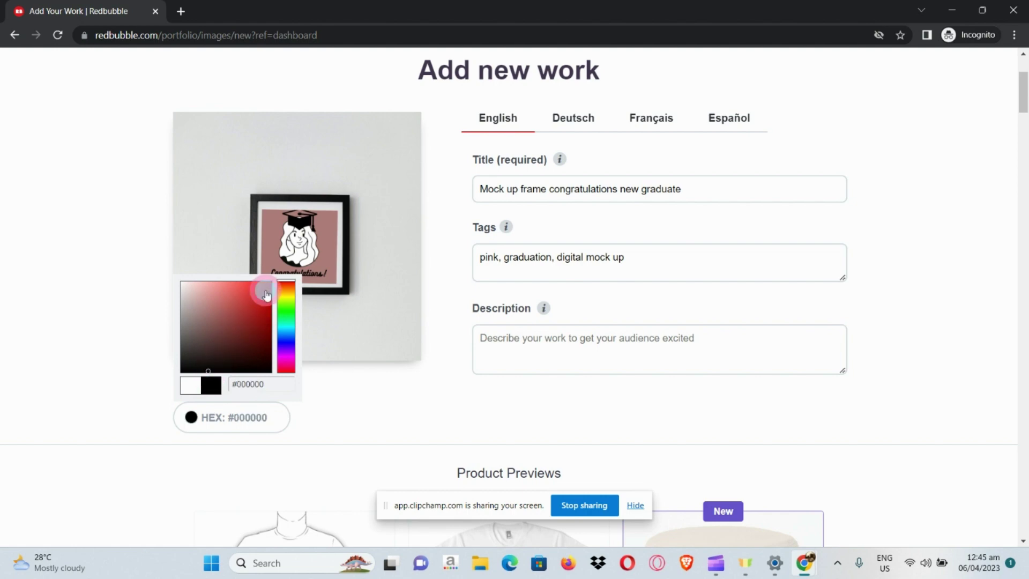
left_click_drag(266, 294, 230, 325)
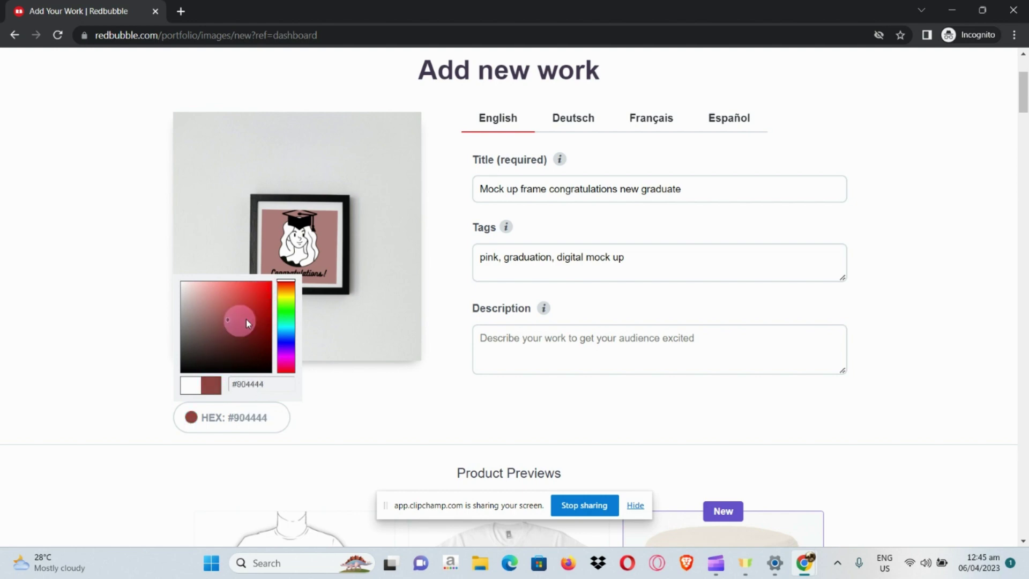
left_click(370, 423)
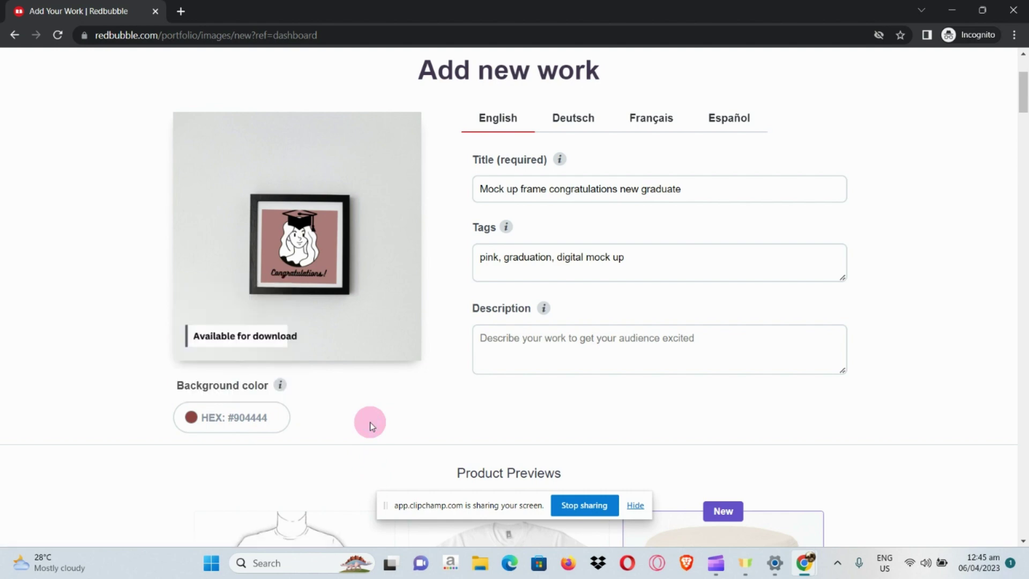
scroll(413, 407, "down", 2)
scroll(414, 407, "down", 2)
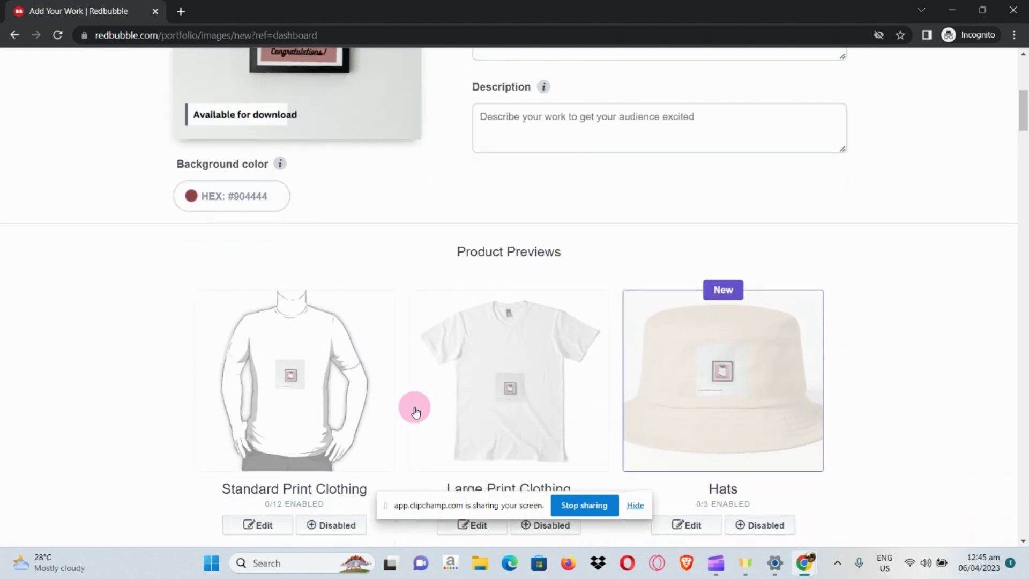
scroll(560, 394, "down", 1)
scroll(561, 394, "down", 1)
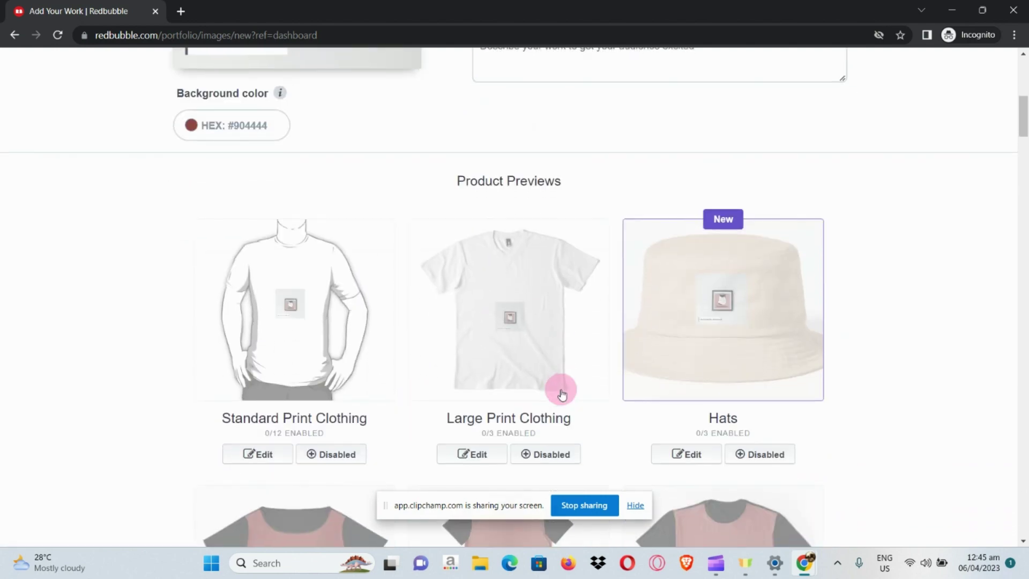
scroll(561, 395, "down", 6)
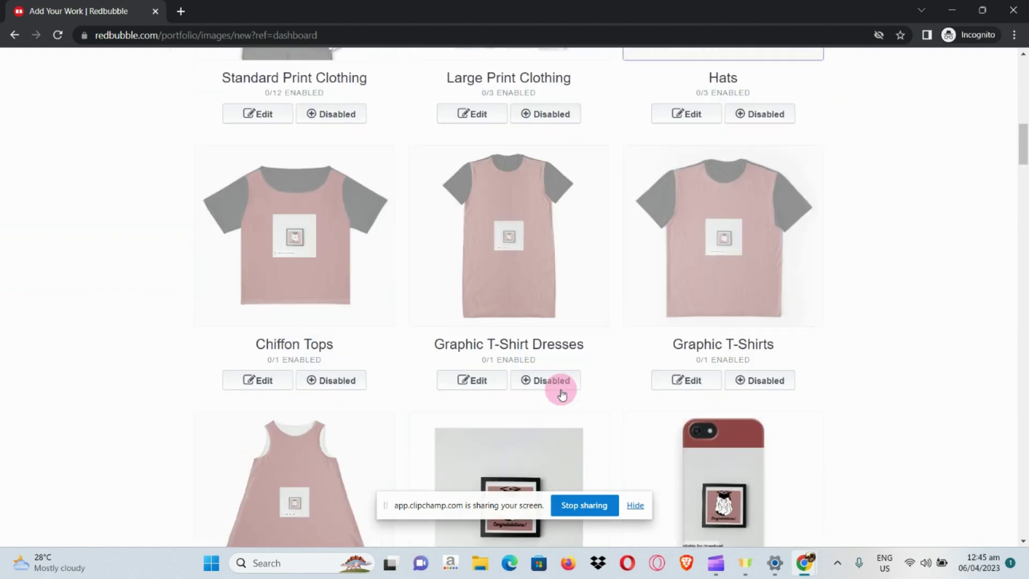
scroll(560, 392, "down", 2)
scroll(560, 389, "down", 1)
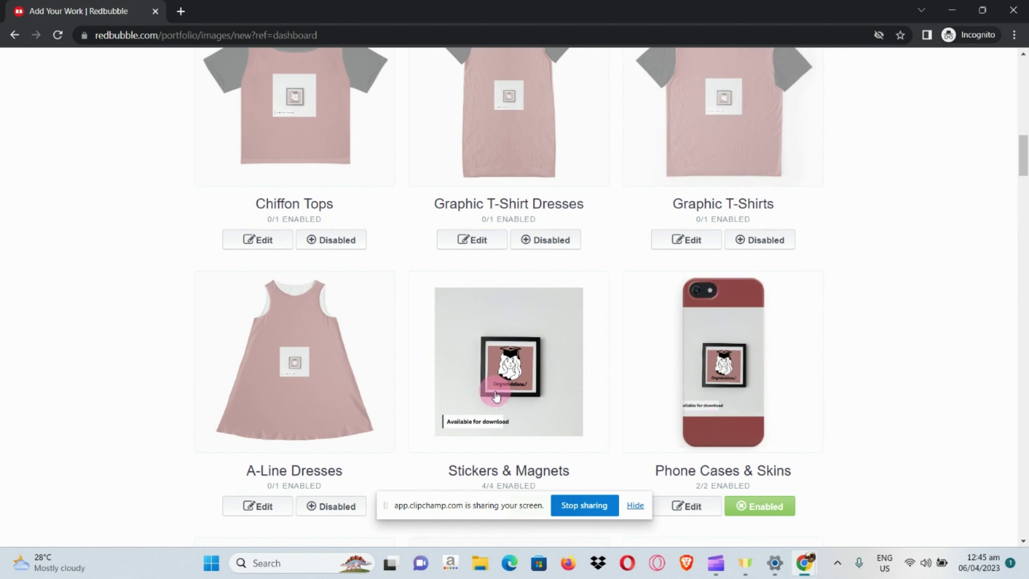
scroll(496, 395, "down", 7)
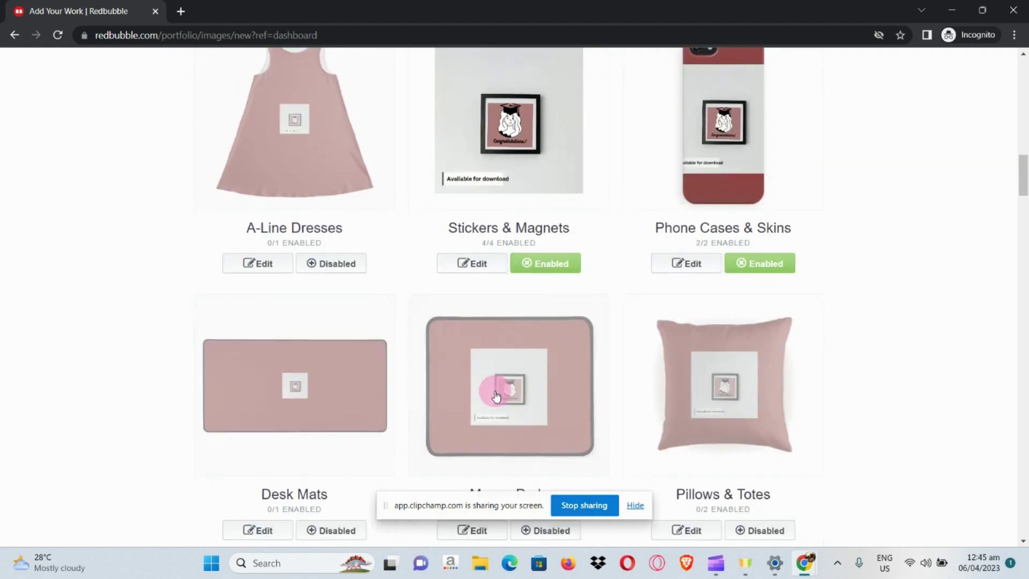
scroll(496, 395, "down", 4)
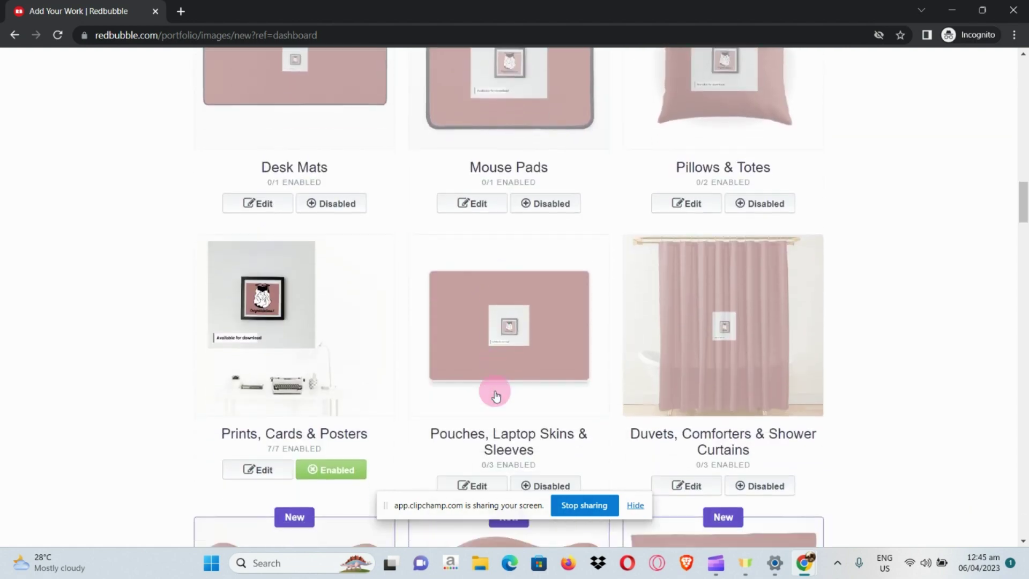
scroll(496, 396, "down", 7)
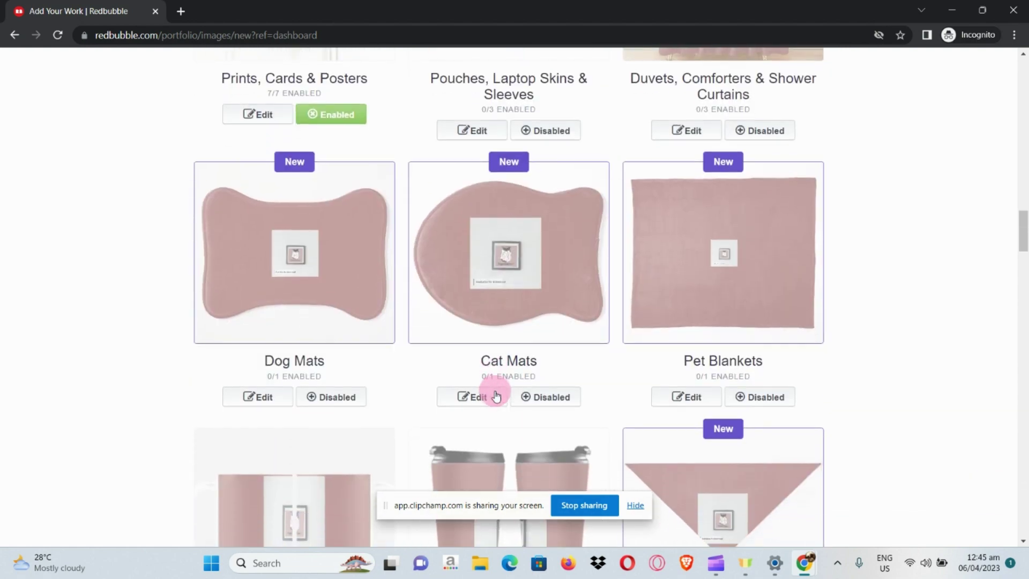
scroll(495, 396, "down", 8)
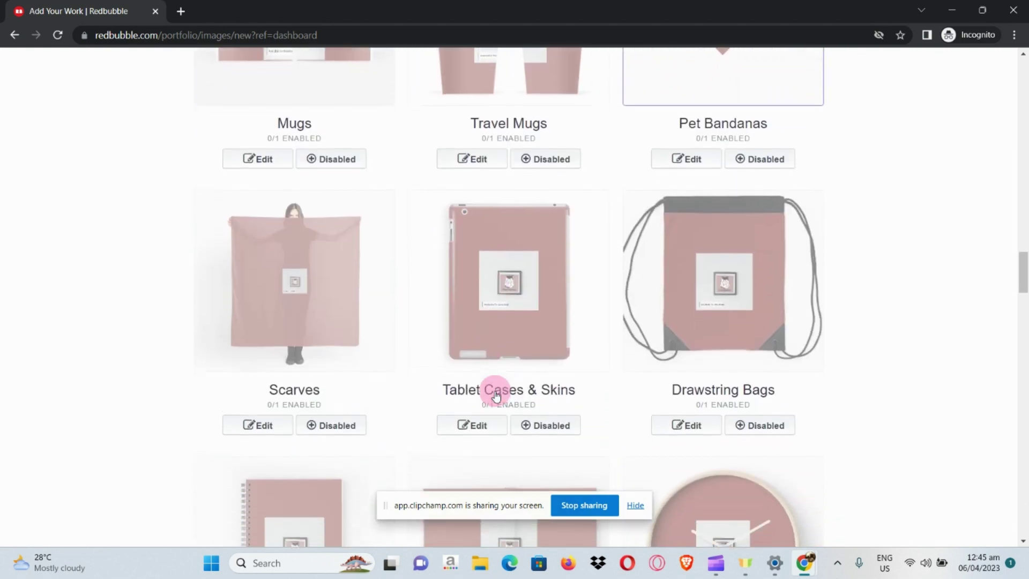
scroll(496, 396, "down", 12)
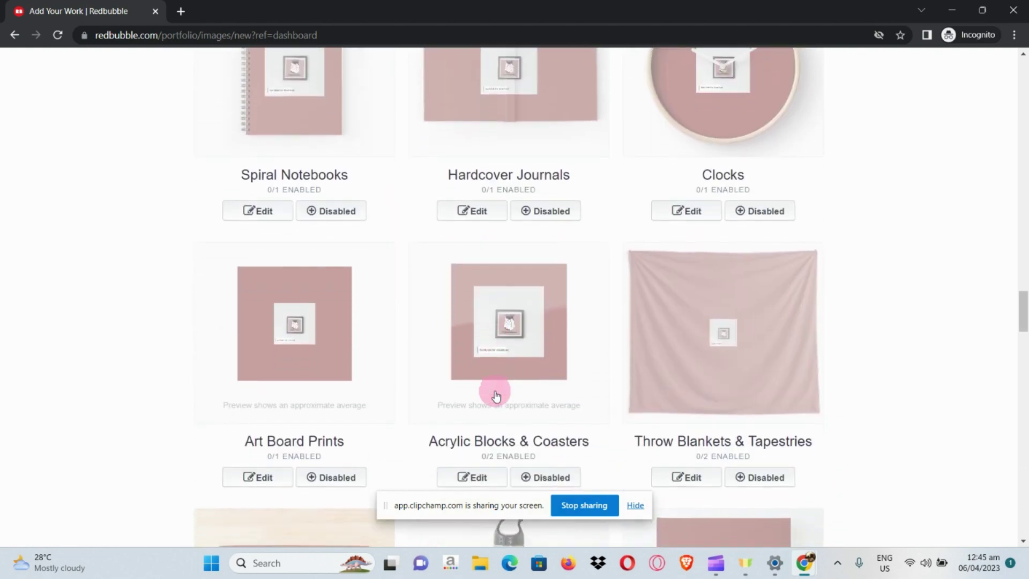
scroll(496, 396, "down", 2)
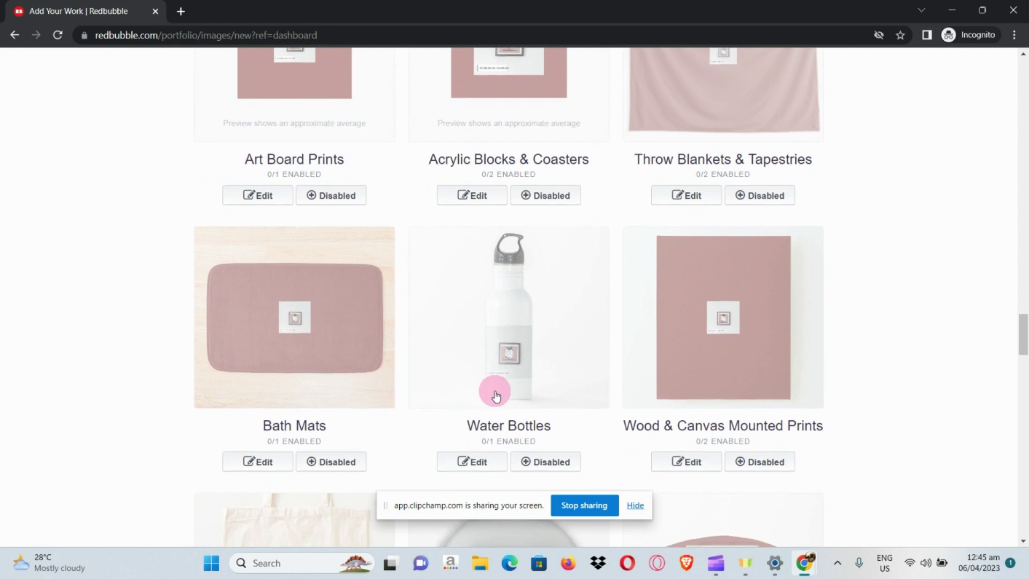
scroll(377, 229, "up", 2)
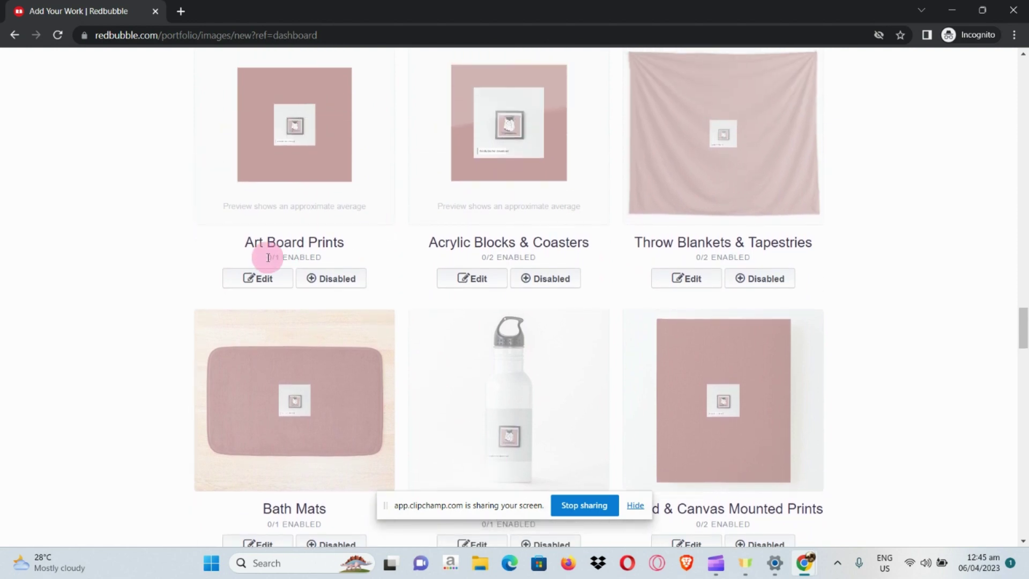
scroll(267, 258, "down", 1)
scroll(267, 257, "up", 1)
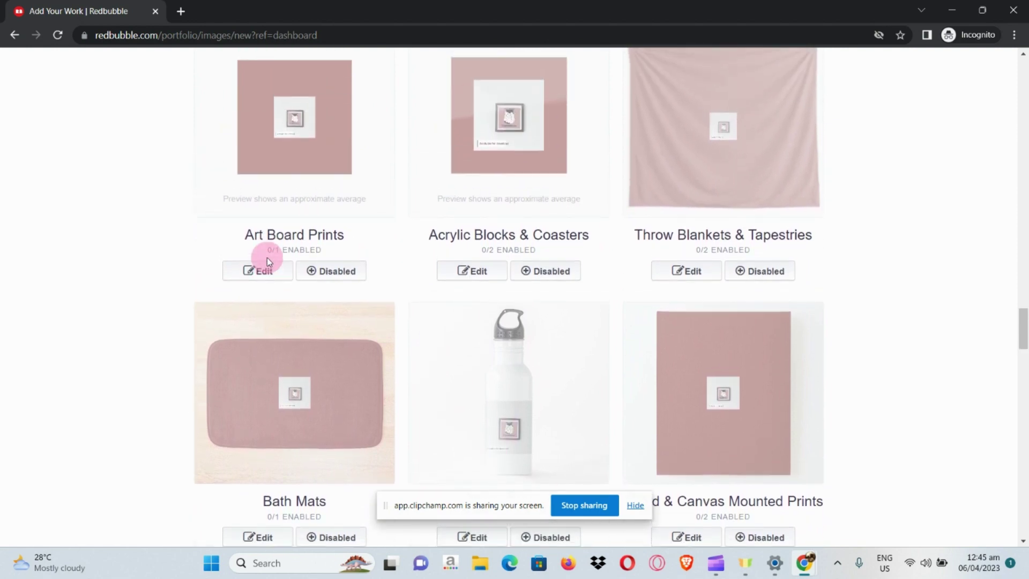
scroll(267, 258, "down", 15)
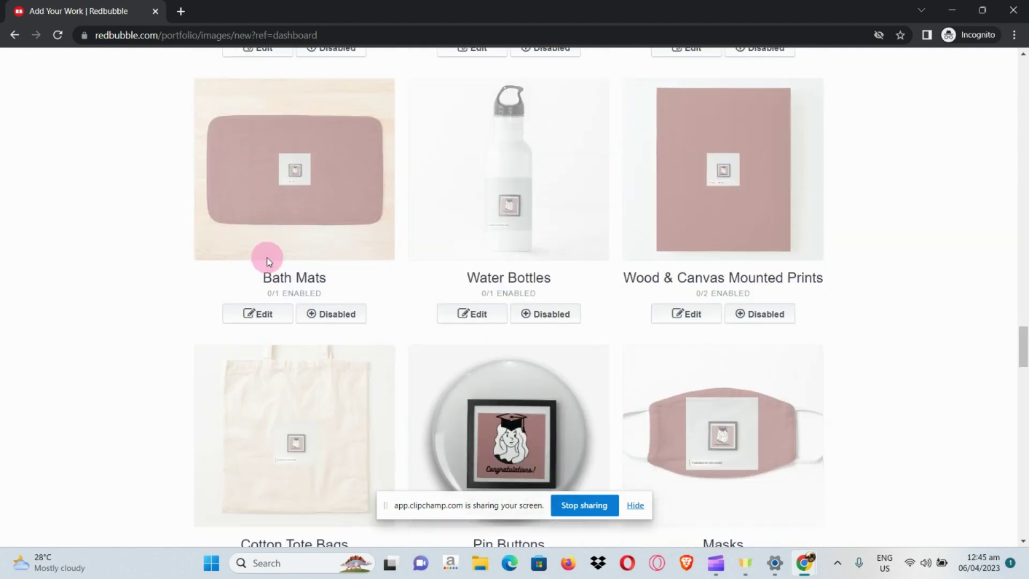
scroll(268, 263, "down", 2)
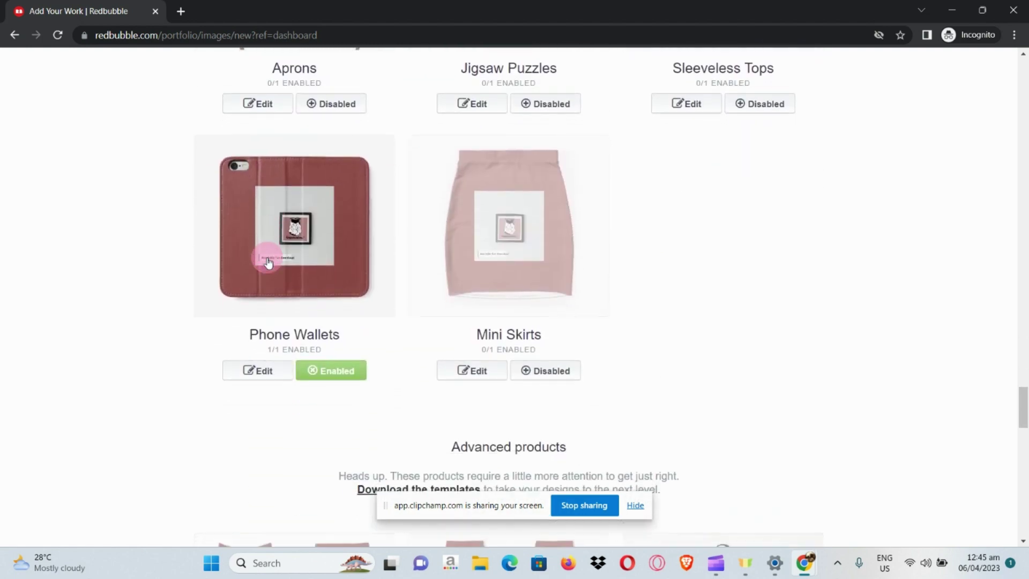
scroll(268, 262, "up", 4)
scroll(268, 263, "down", 9)
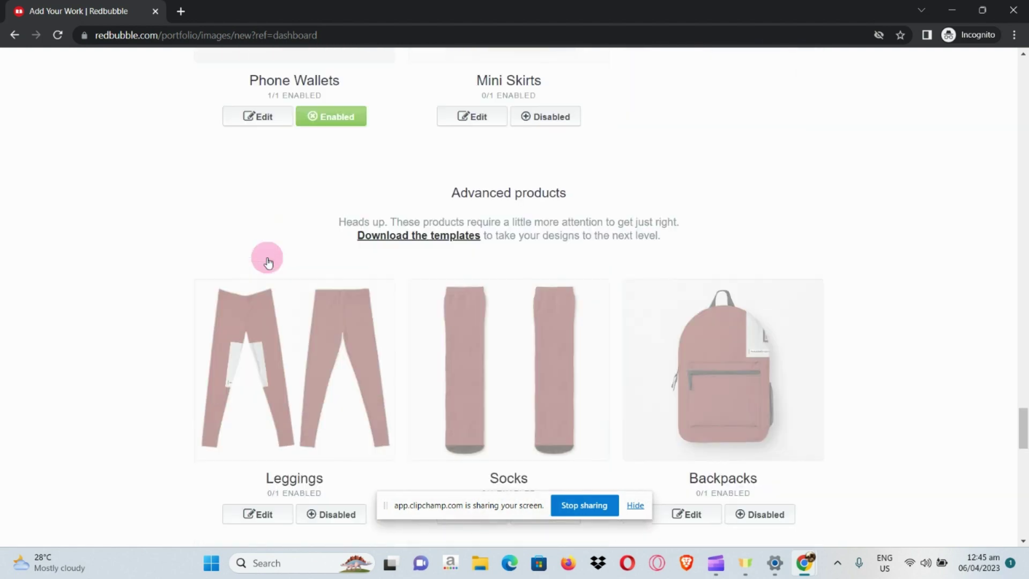
scroll(268, 262, "down", 3)
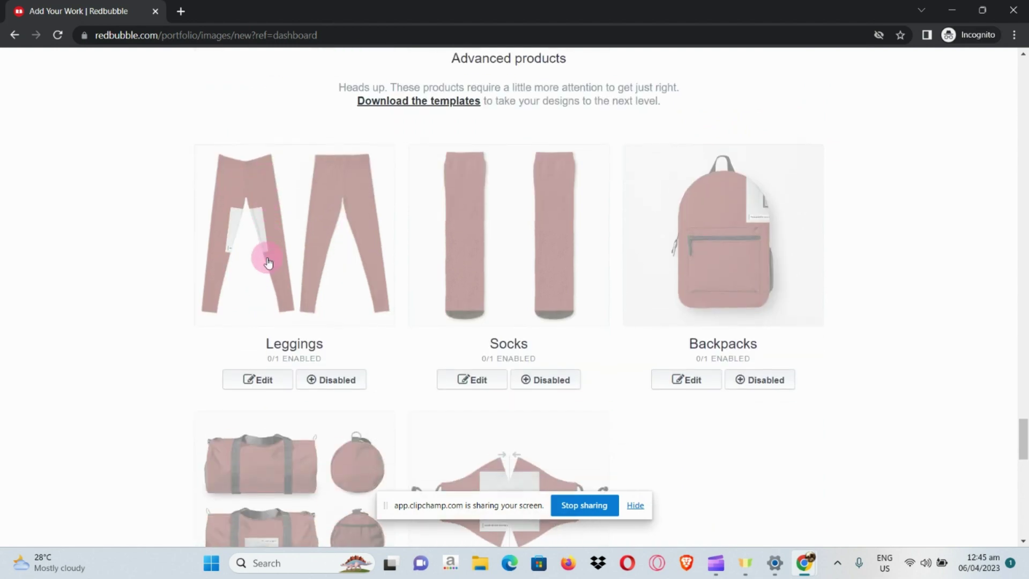
scroll(268, 263, "down", 9)
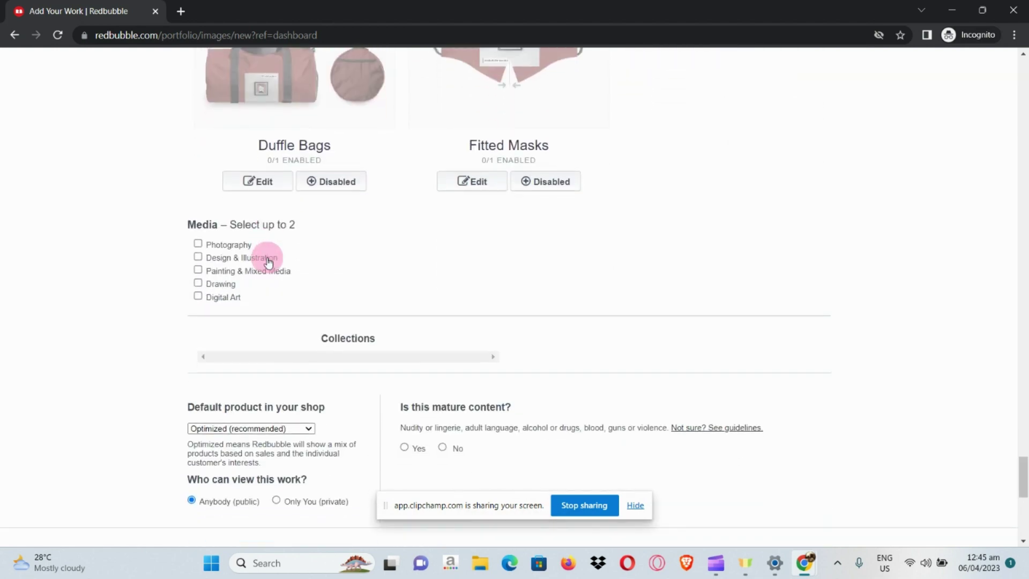
scroll(206, 233, "up", 2)
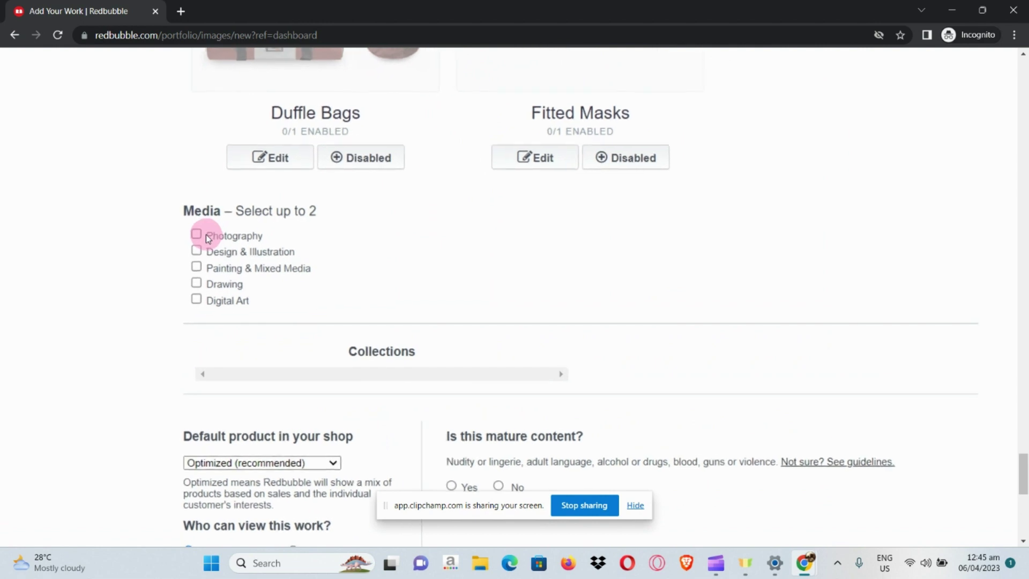
scroll(206, 234, "down", 2)
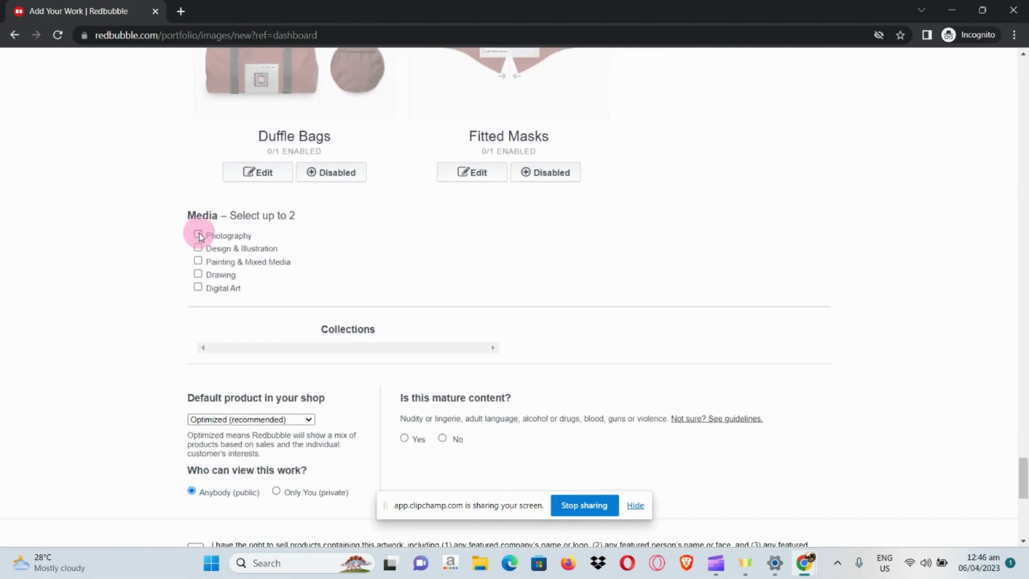
Classify the work as Digital Art and Design & Illustration, mark it not mature, and confirm selling rights
left_click(197, 288)
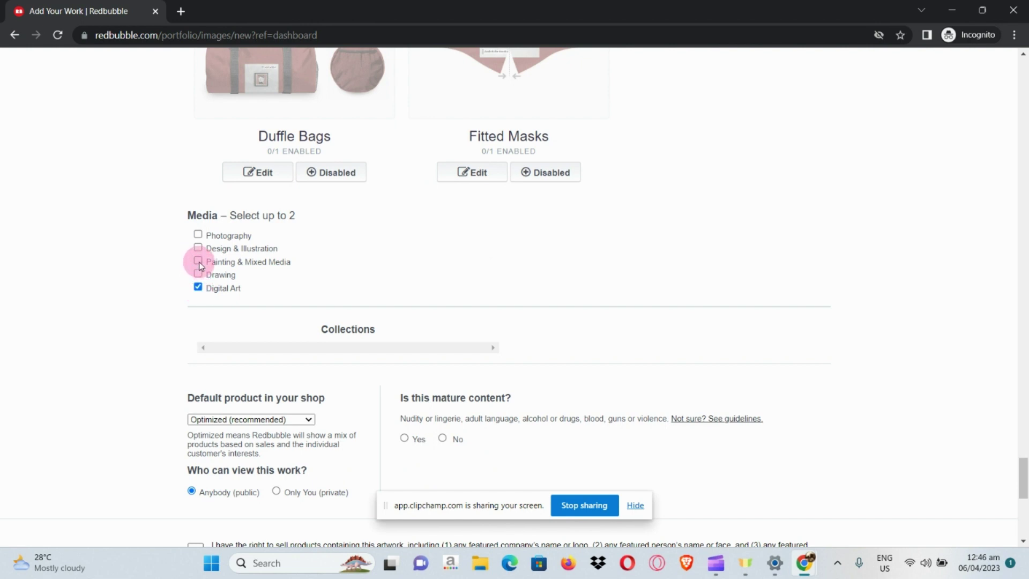
left_click(199, 250)
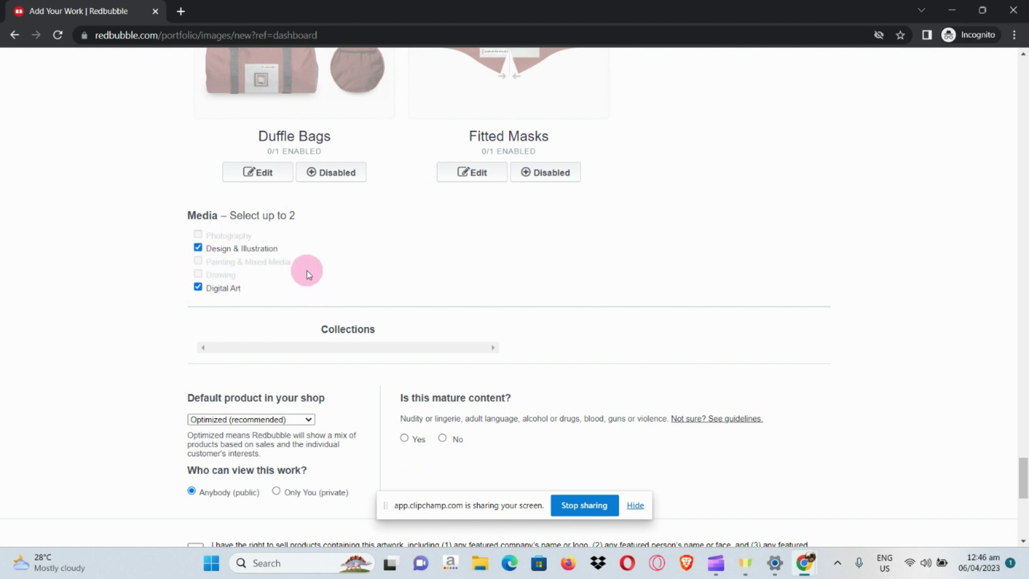
scroll(305, 268, "down", 2)
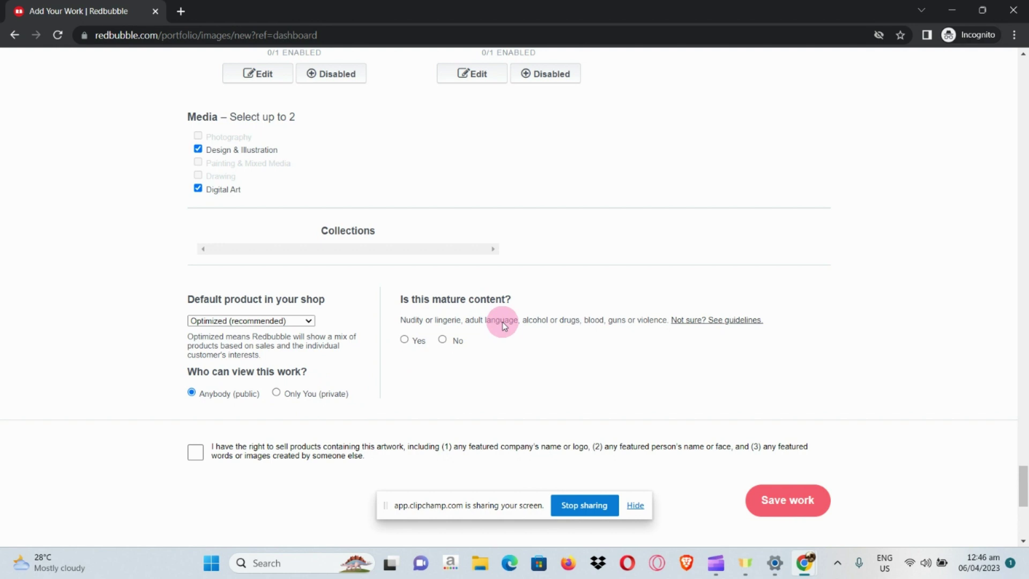
left_click(442, 340)
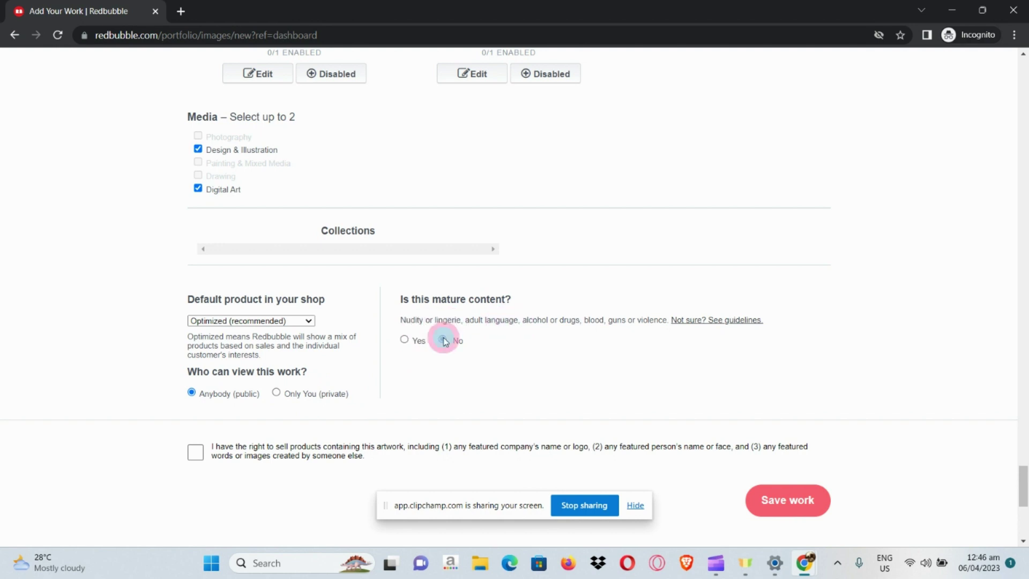
left_click(195, 455)
Open the Prints, Cards & Posters settings and show its available products
scroll(294, 419, "up", 15)
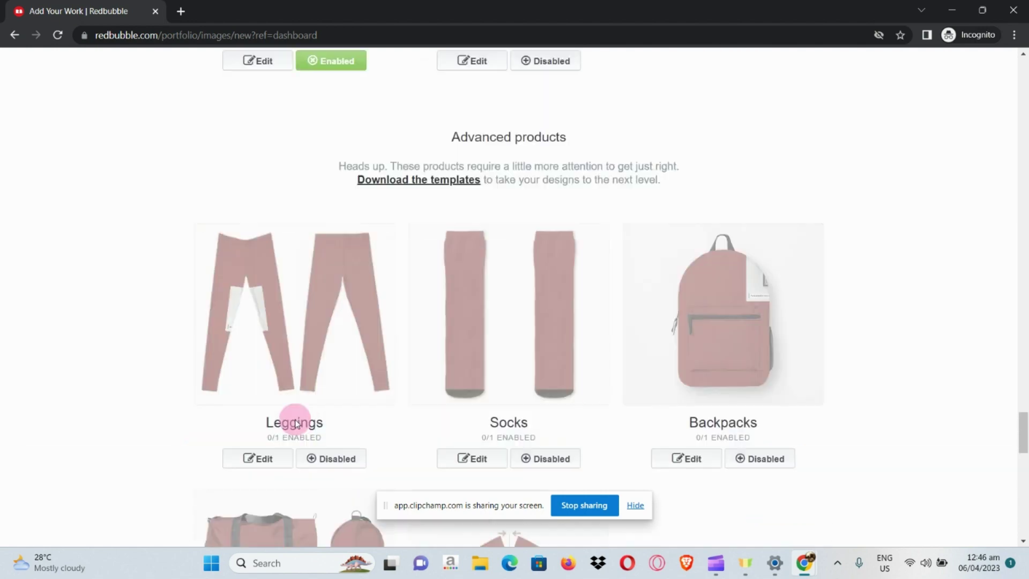
scroll(474, 344, "up", 9)
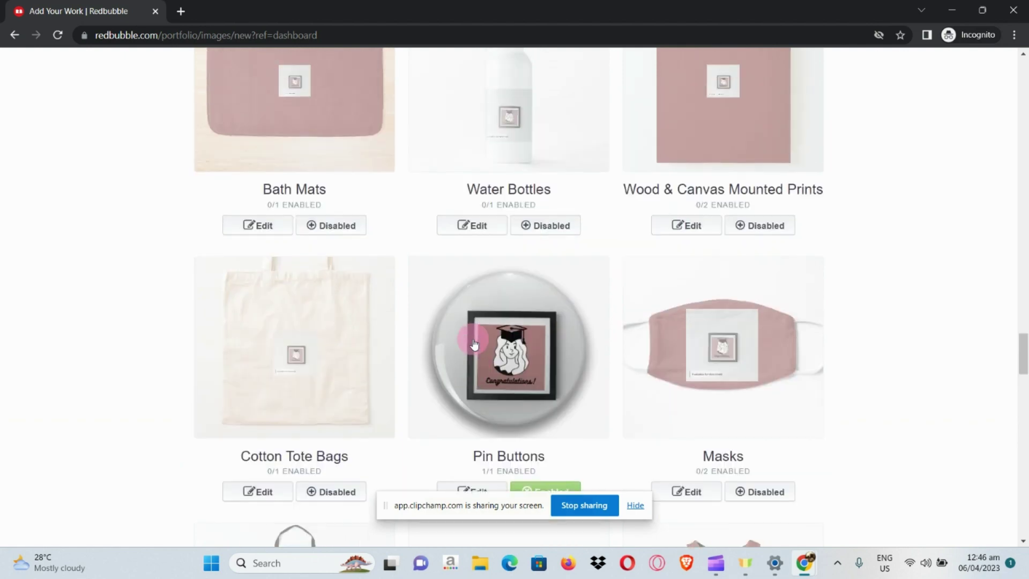
scroll(474, 344, "up", 6)
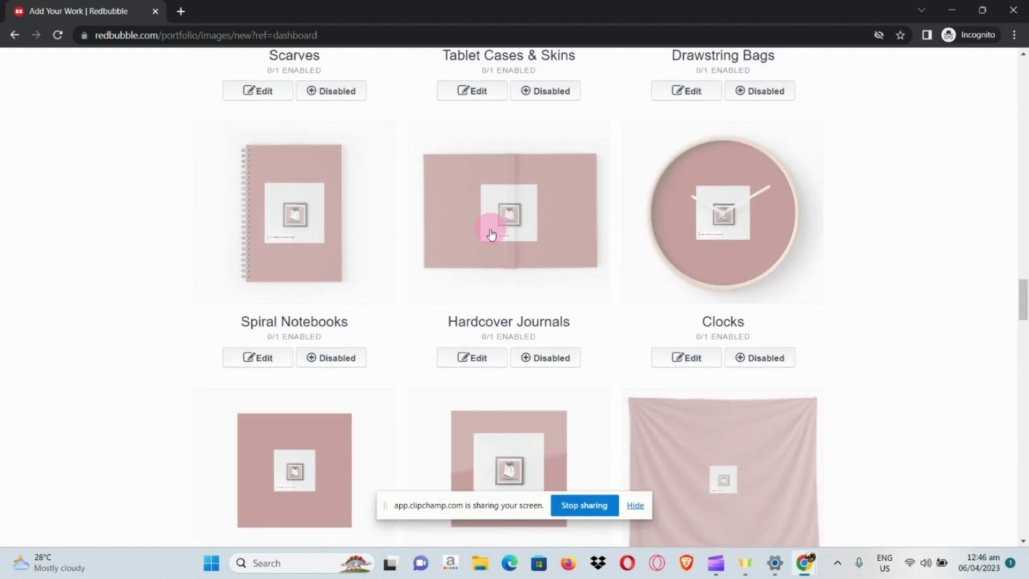
scroll(488, 234, "up", 8)
scroll(487, 236, "up", 10)
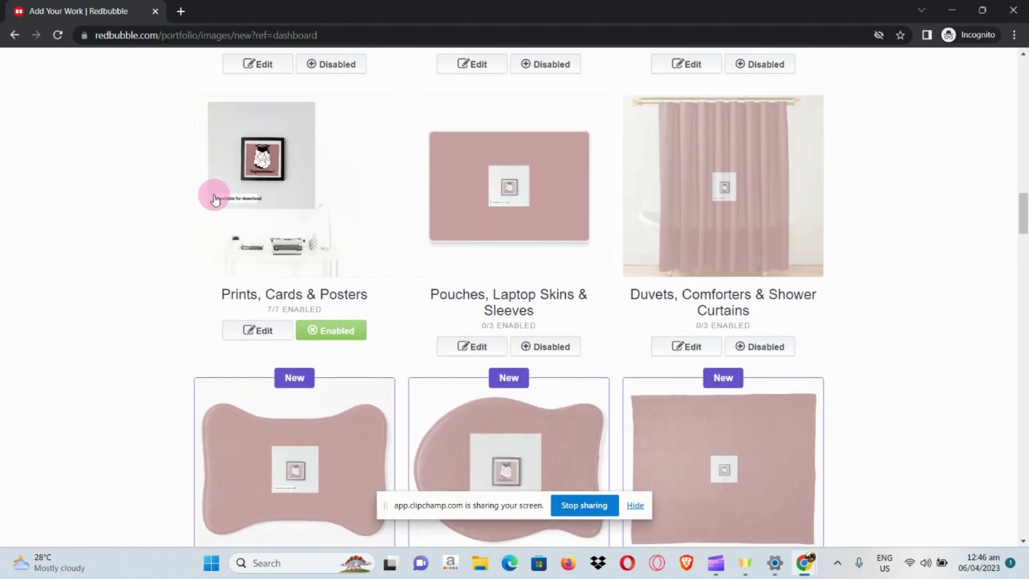
left_click(278, 334)
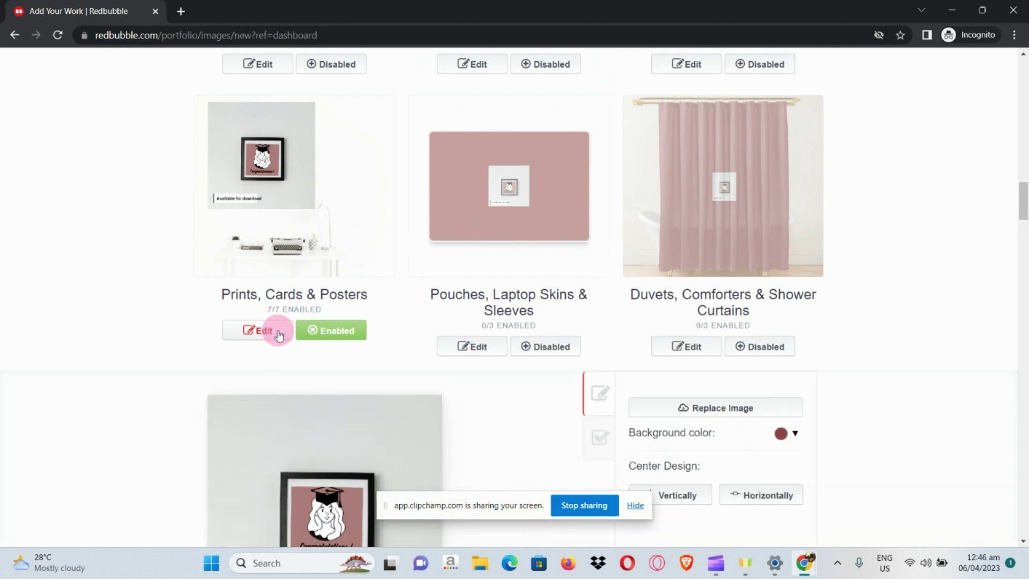
scroll(471, 397, "down", 3)
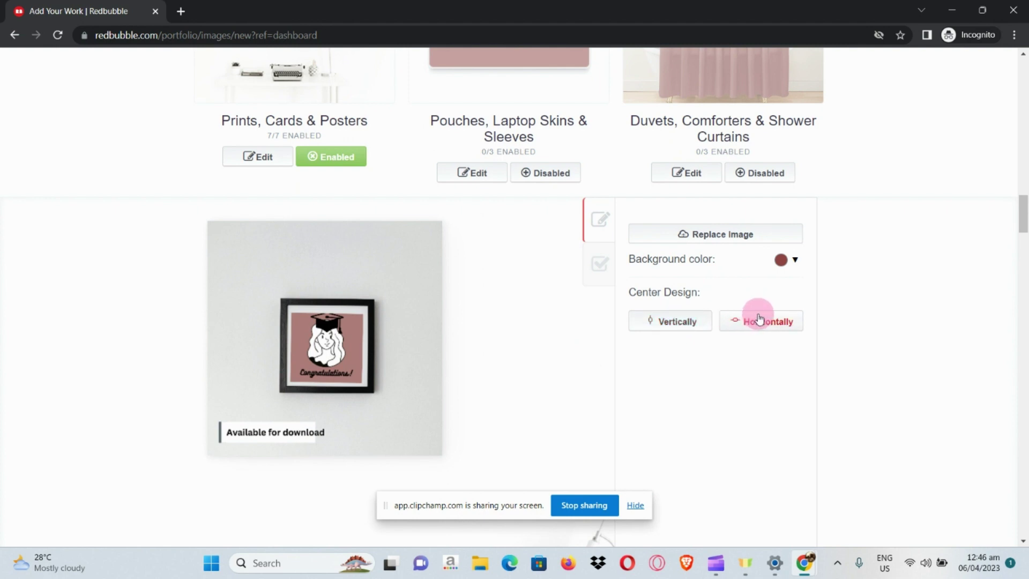
left_click(601, 264)
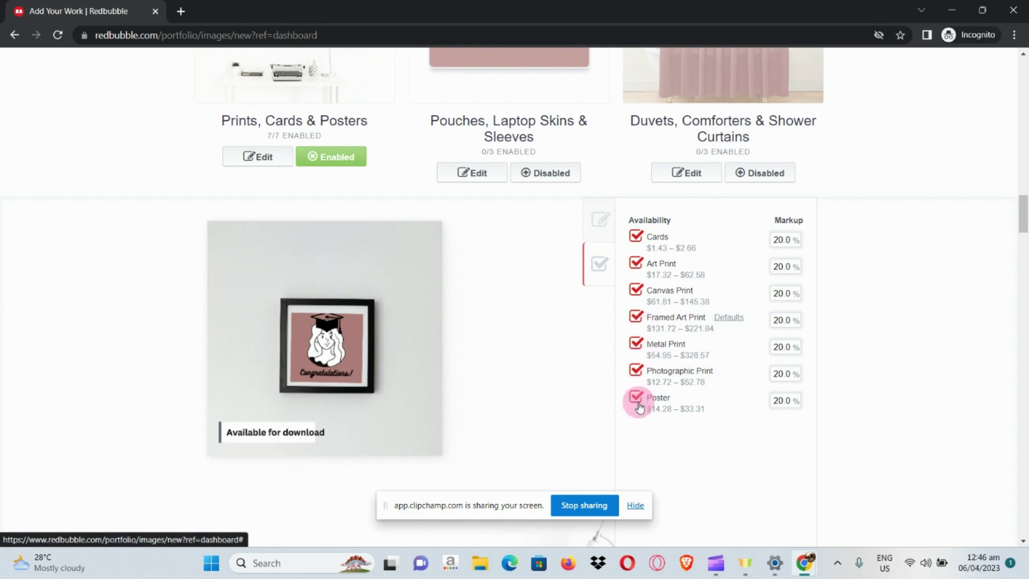
Untick Cards, Canvas Print and Metal Print and apply the changes
left_click(638, 238)
left_click(635, 291)
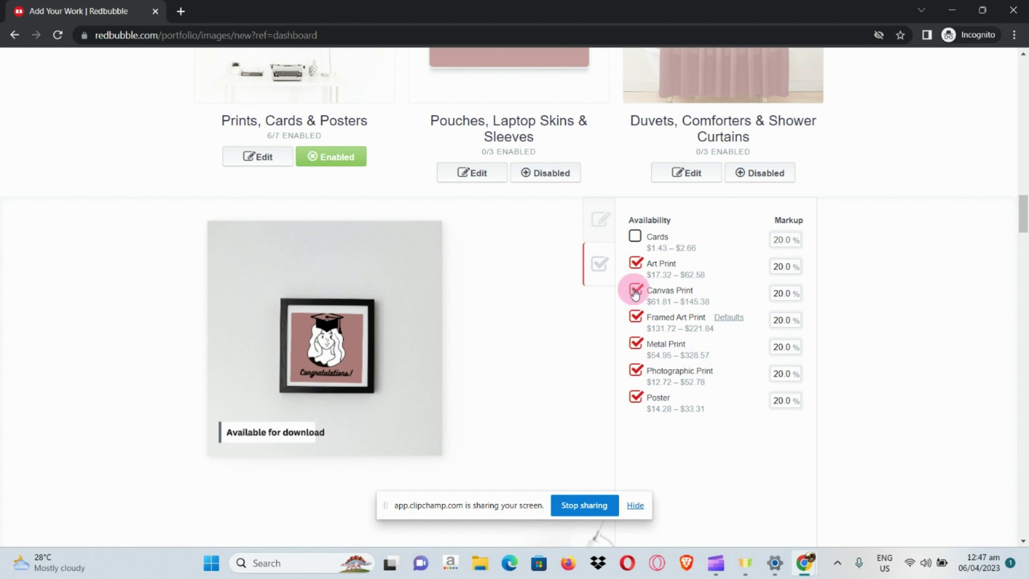
left_click(636, 344)
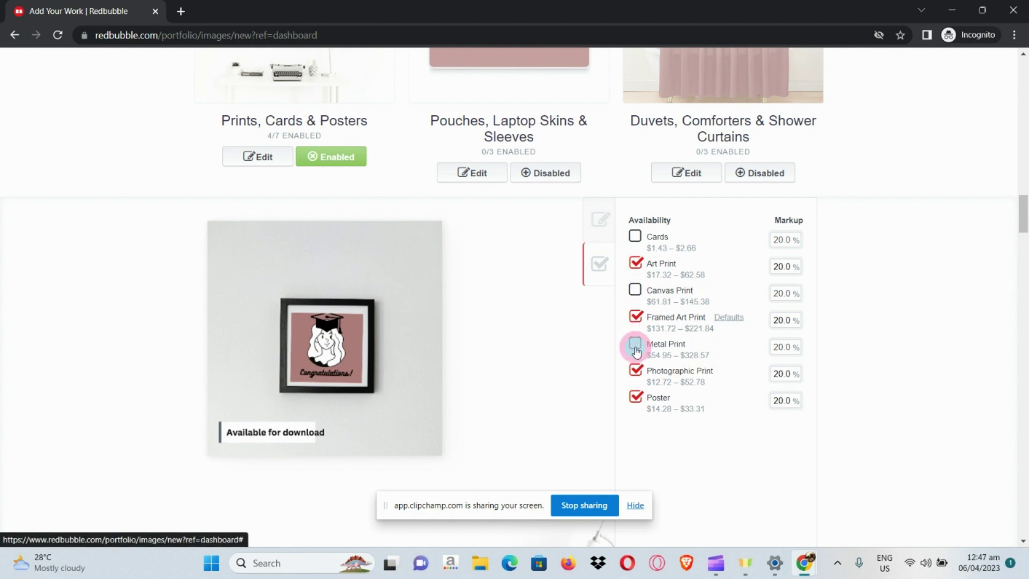
left_click(636, 399)
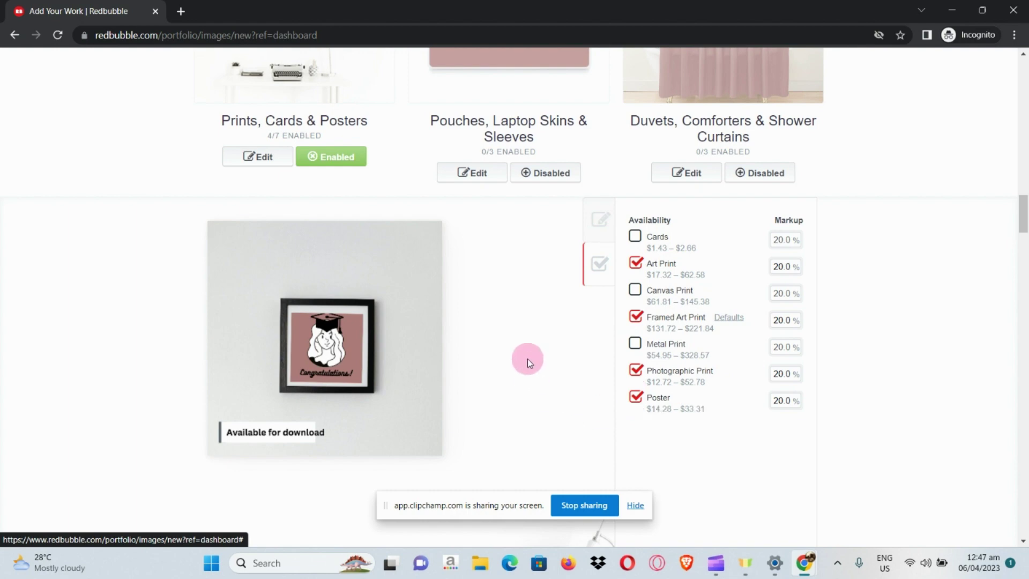
scroll(528, 359, "down", 2)
scroll(528, 358, "down", 2)
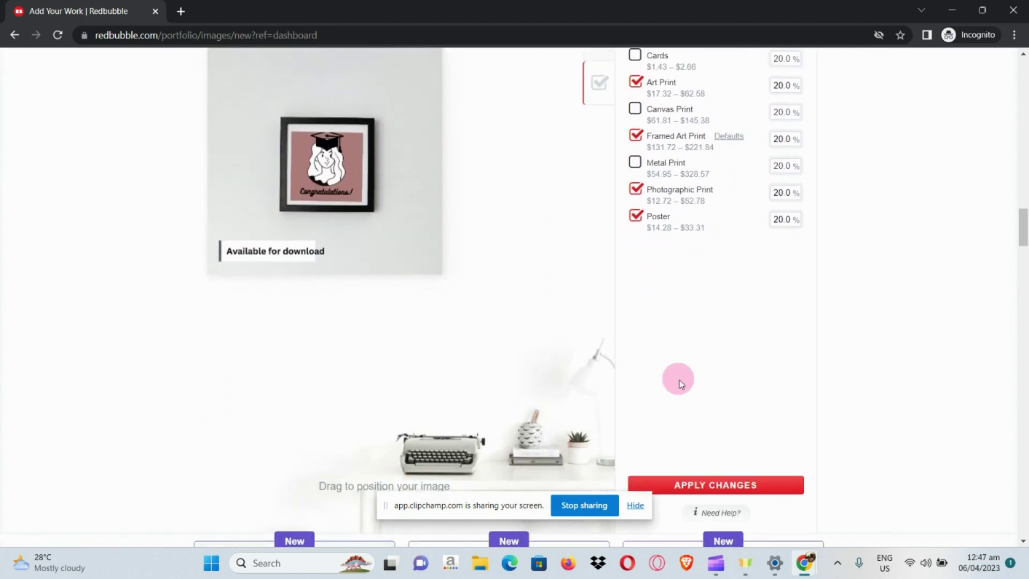
scroll(677, 377, "down", 1)
left_click(682, 416)
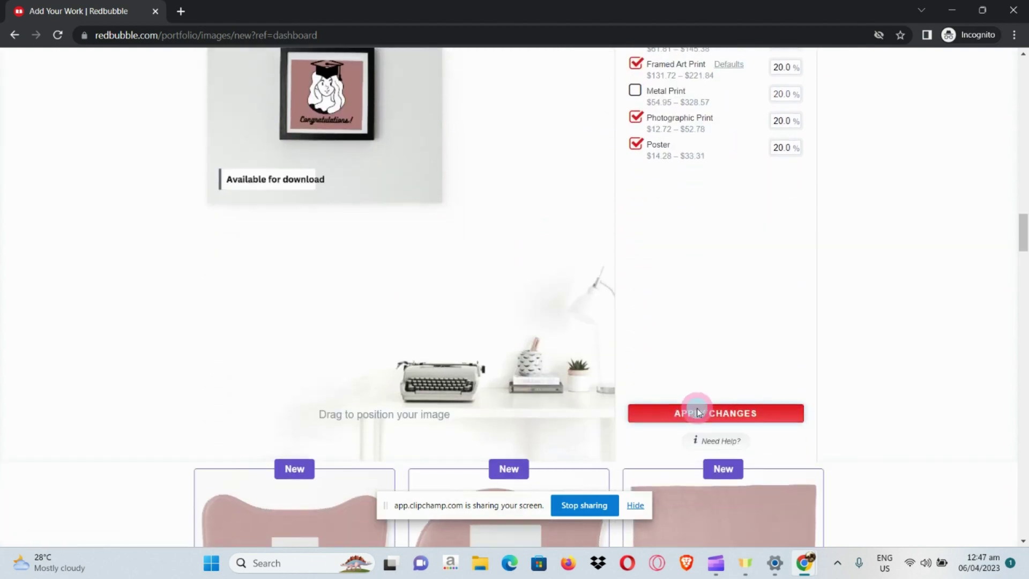
Save the graduate mockup as a new work and wait for its Promote page
scroll(698, 412, "down", 20)
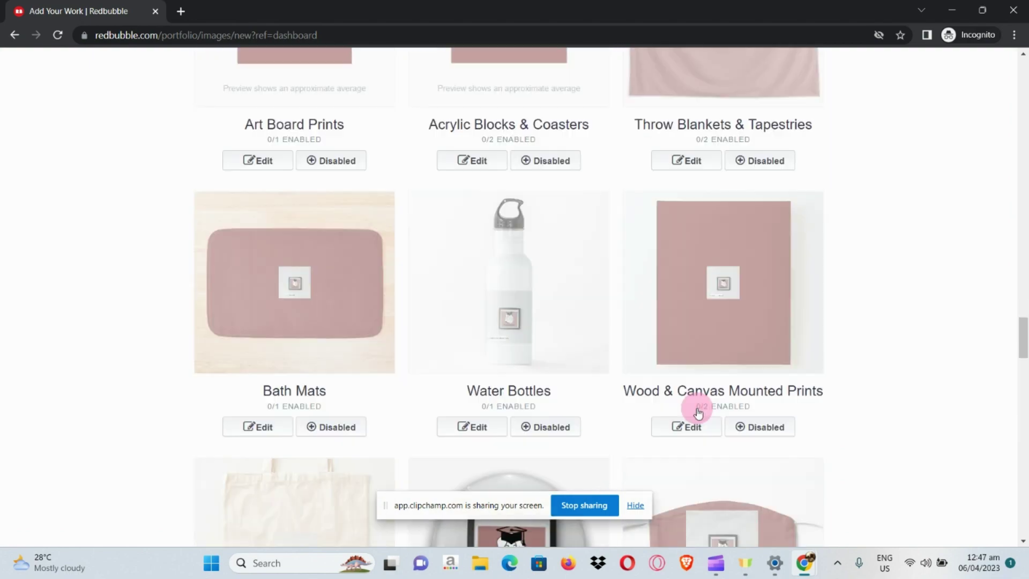
scroll(697, 409, "down", 10)
scroll(697, 409, "up", 2)
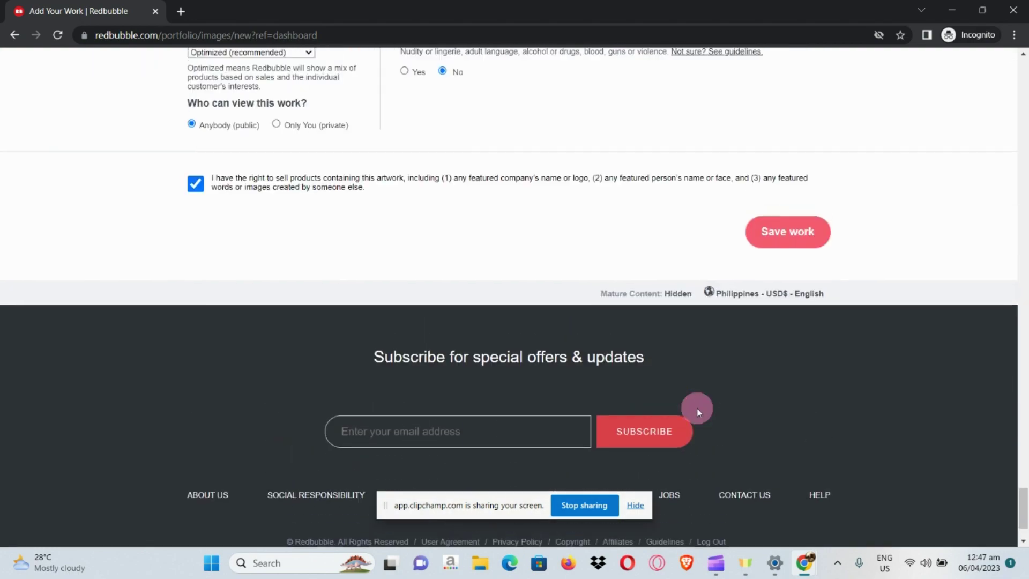
left_click(798, 234)
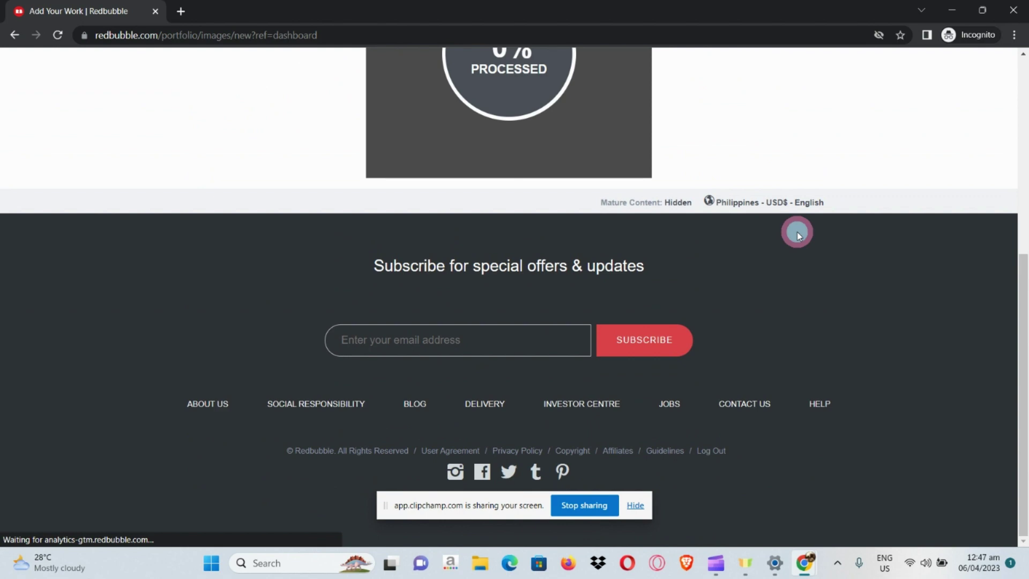
scroll(751, 209, "up", 4)
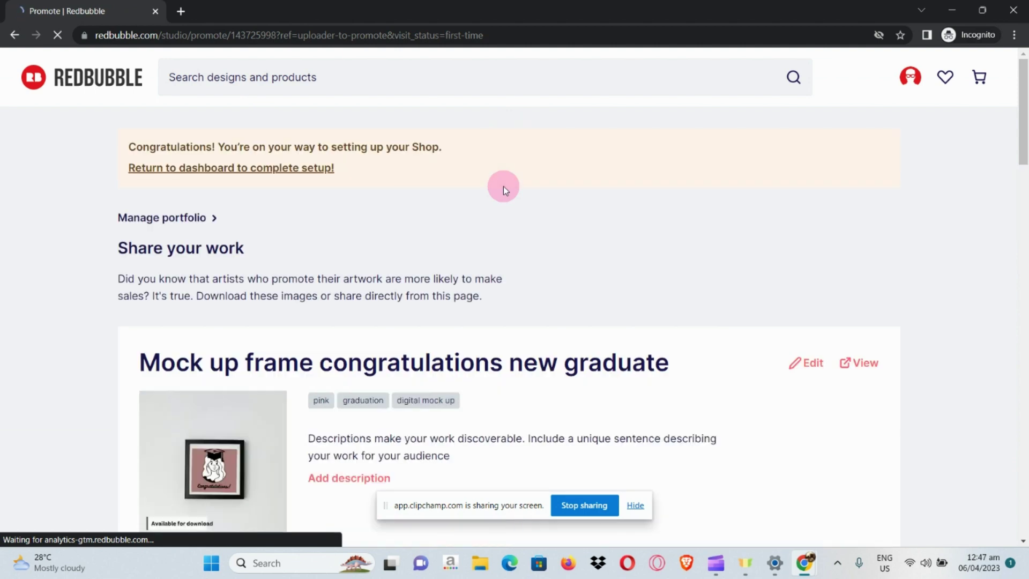
scroll(503, 186, "down", 2)
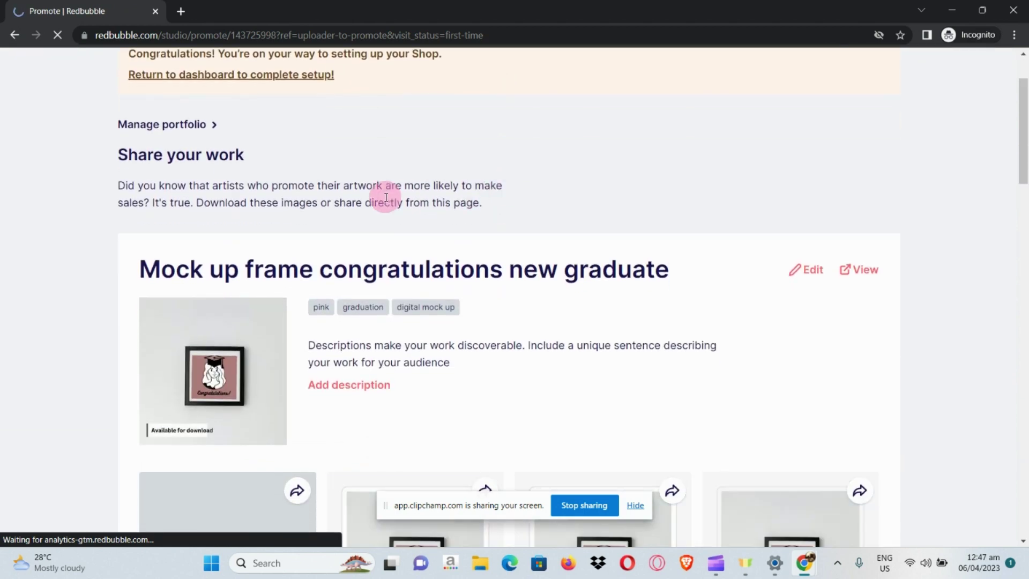
scroll(386, 197, "down", 1)
scroll(386, 199, "up", 1)
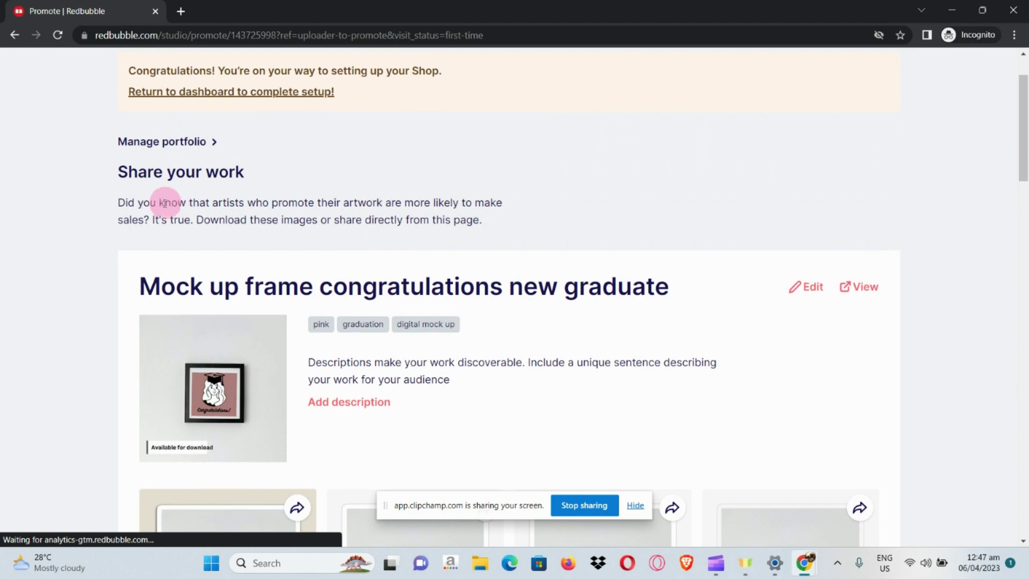
scroll(386, 202, "down", 1)
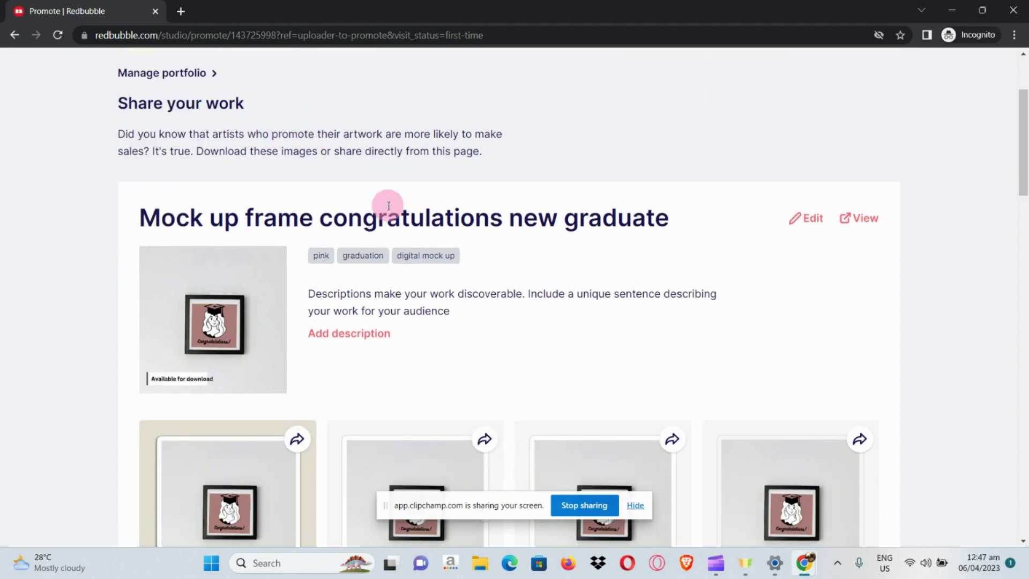
scroll(388, 333, "down", 5)
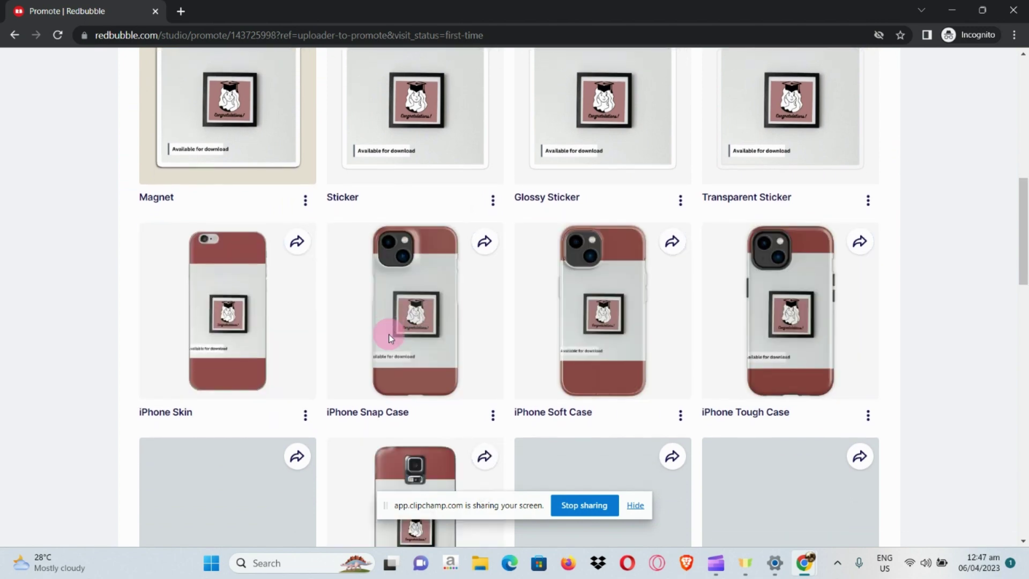
scroll(387, 335, "up", 3)
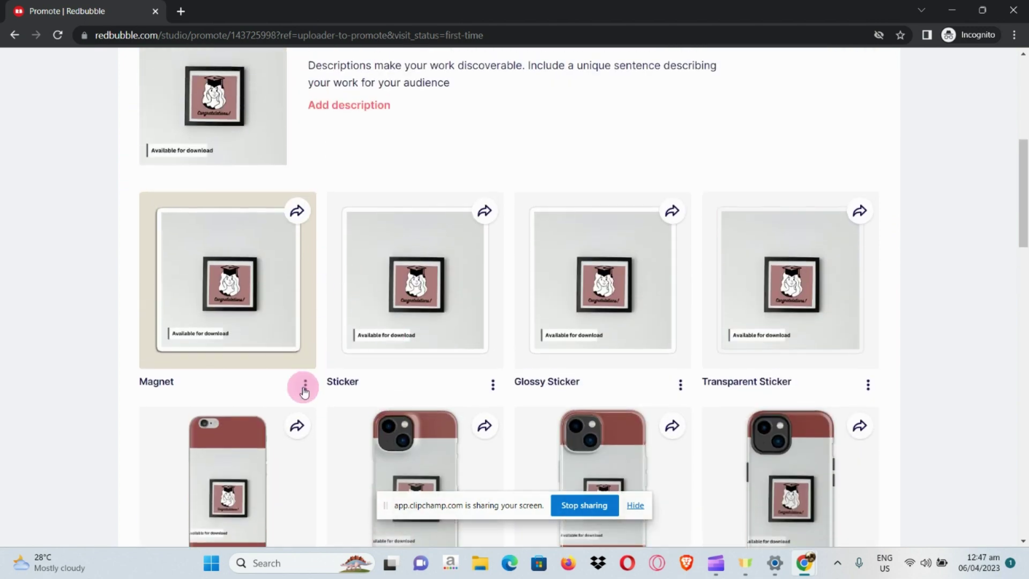
left_click(304, 390)
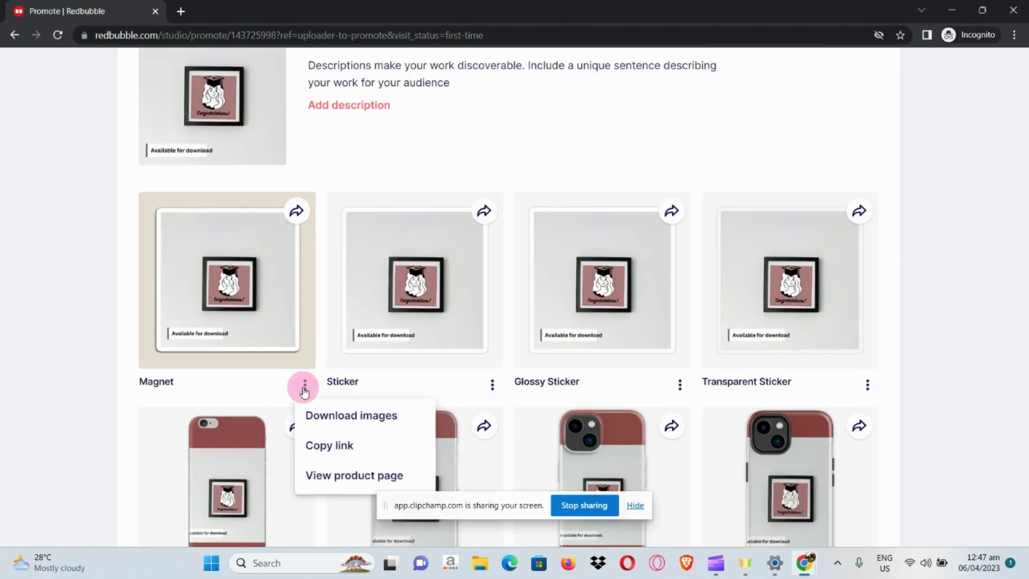
left_click(429, 135)
scroll(429, 135, "up", 5)
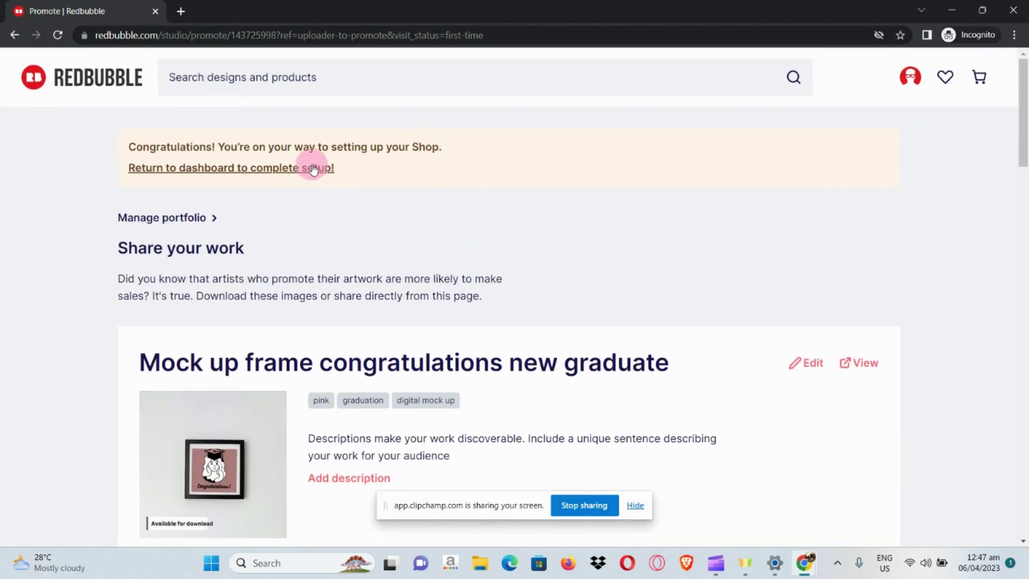
scroll(314, 167, "up", 5)
scroll(315, 168, "down", 5)
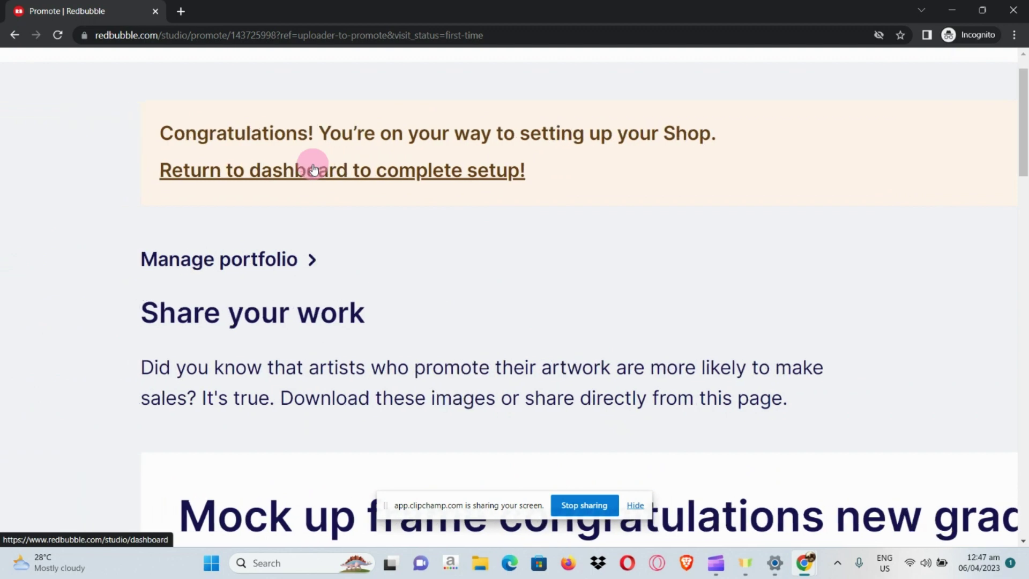
Return to the dashboard, where Create products now shows 1 / 5 designs added
left_click(314, 169)
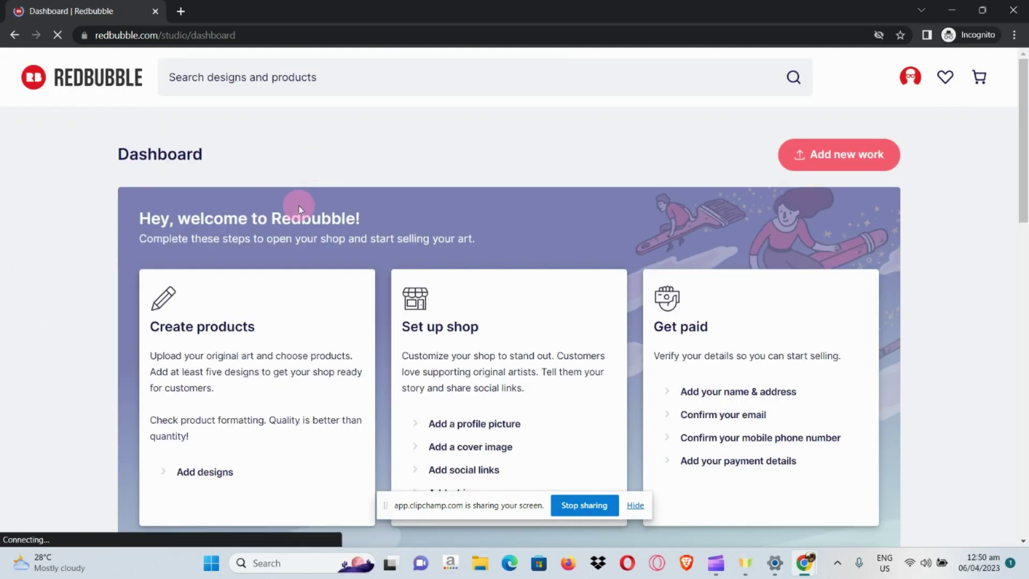
scroll(298, 207, "down", 12)
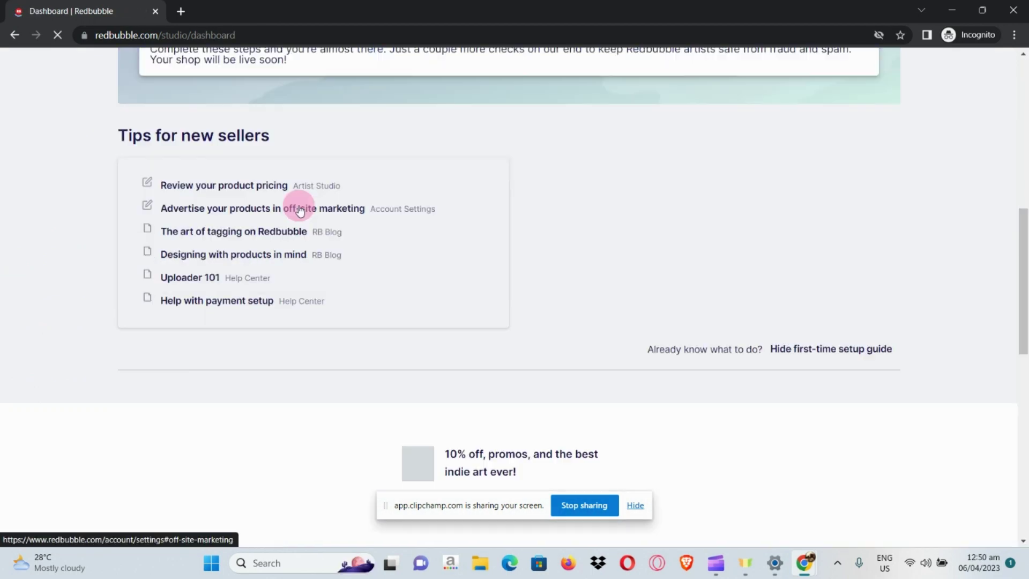
scroll(300, 209, "up", 5)
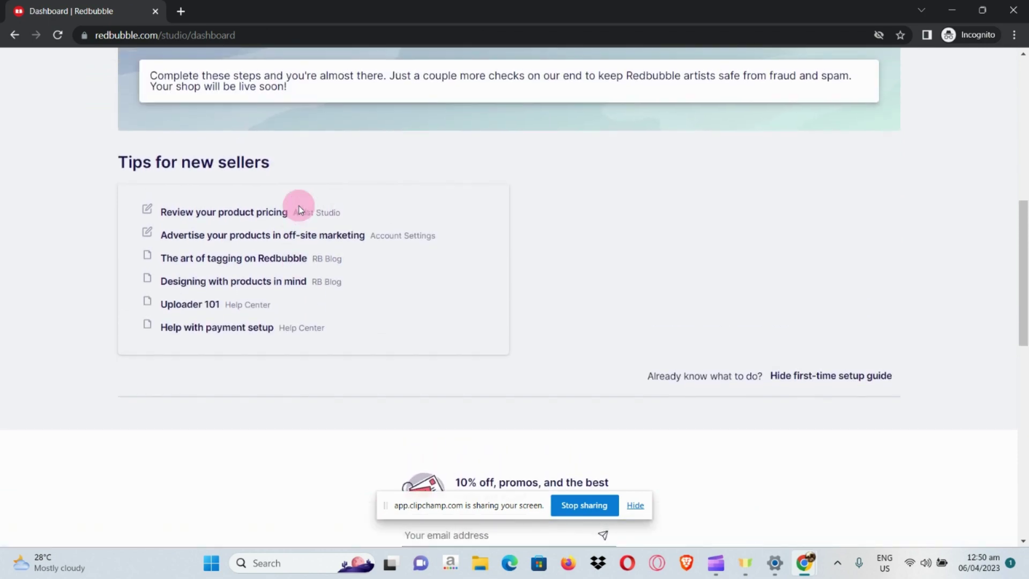
scroll(299, 208, "up", 6)
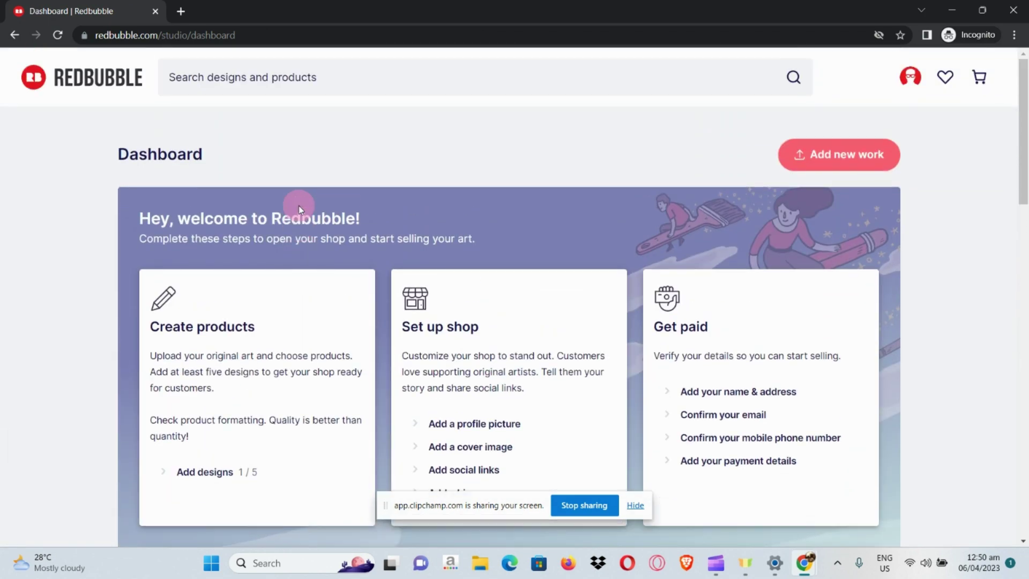
scroll(299, 208, "down", 1)
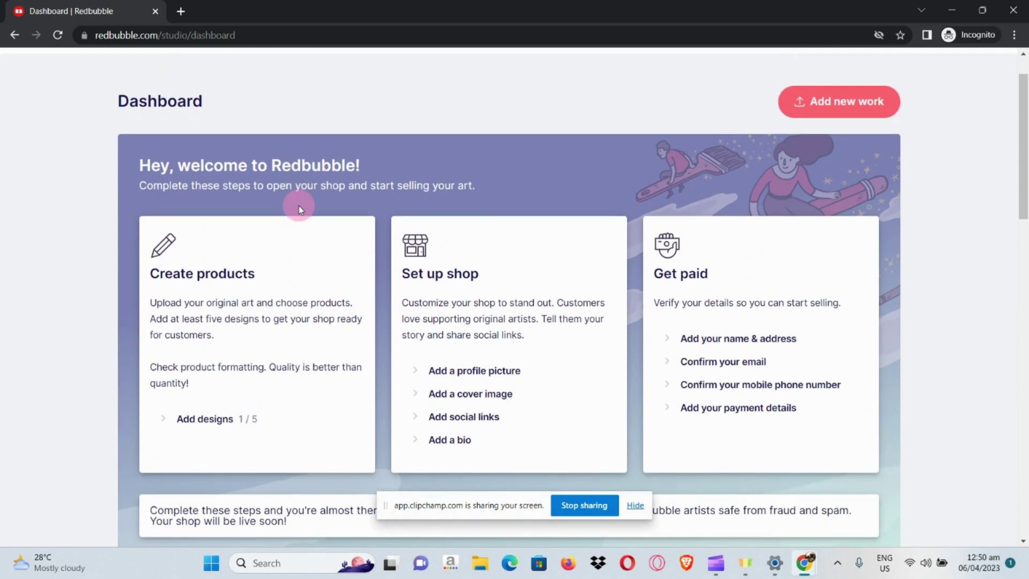